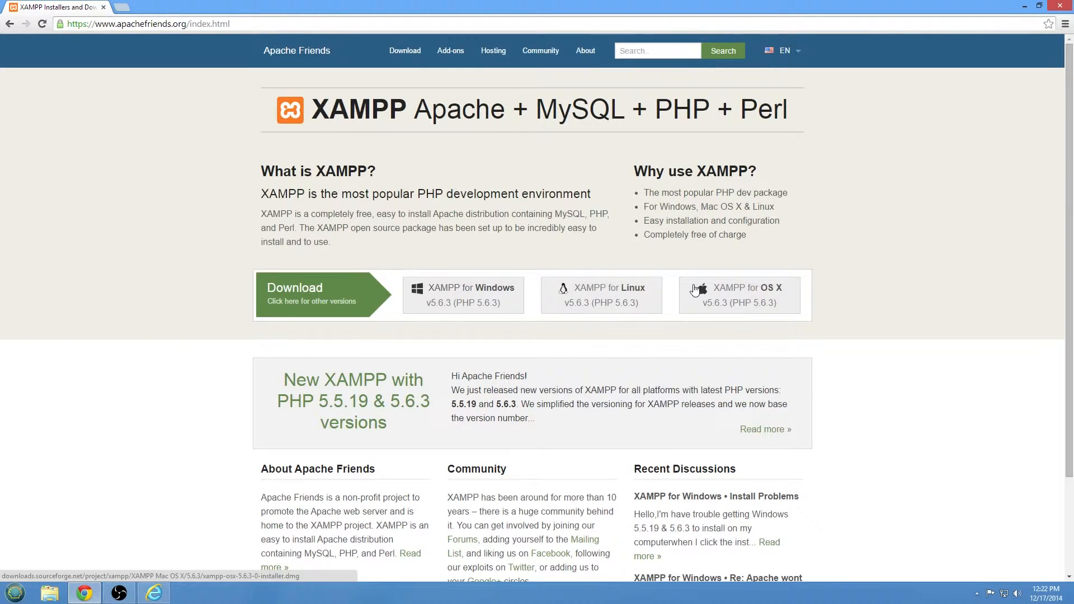
Download the XAMPP for Windows installer from apachefriends.org and run it.
left_click(438, 310)
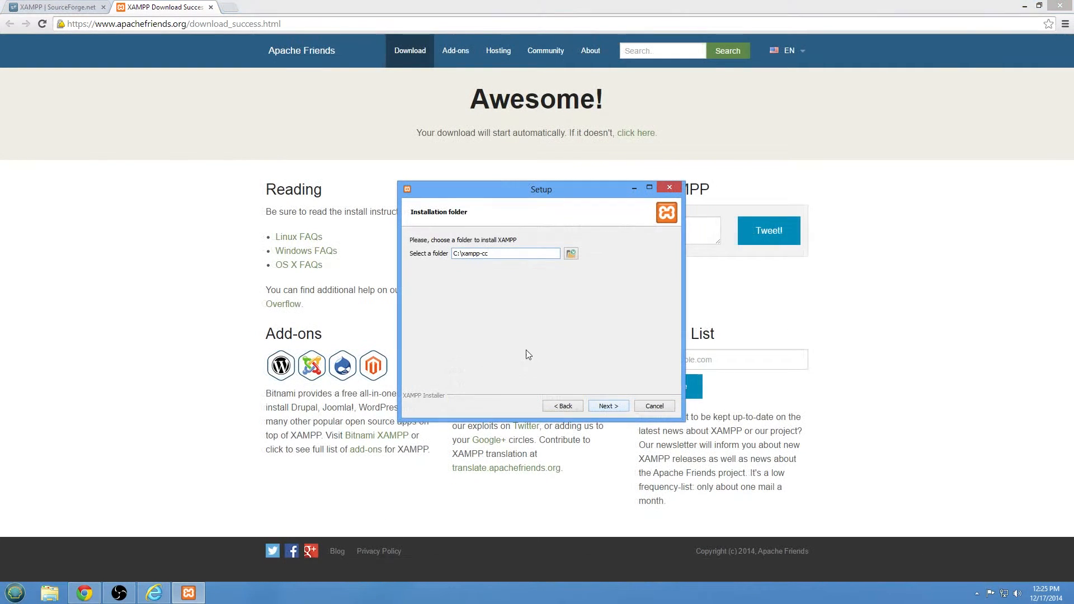
Set the install folder to a \xampp folder inside the user's home directory.
left_click_drag(490, 255, 464, 258)
left_click(571, 253)
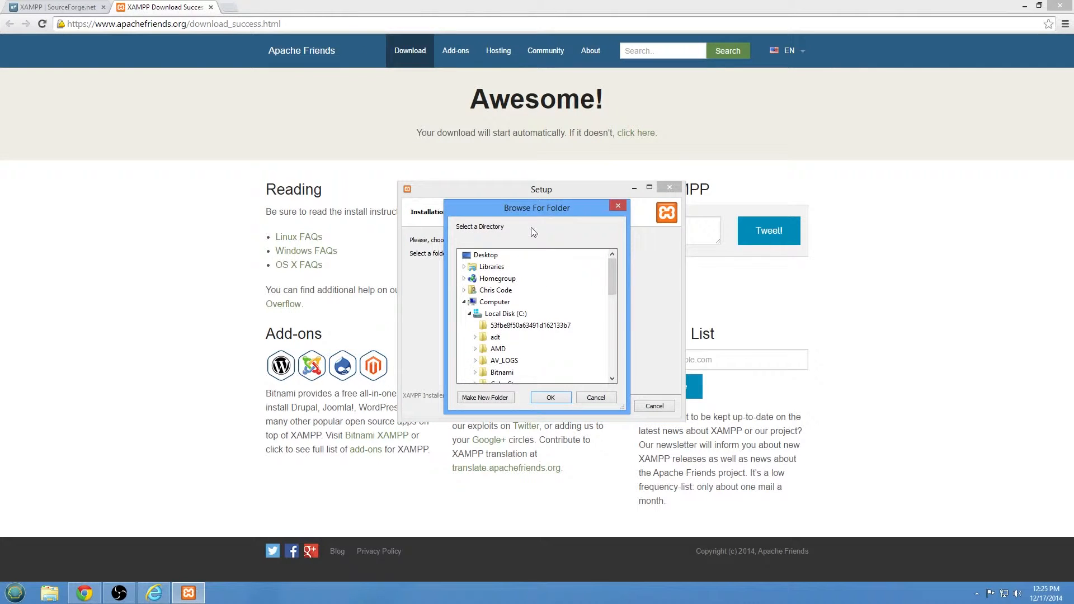
left_click_drag(546, 207, 724, 211)
left_click(642, 295)
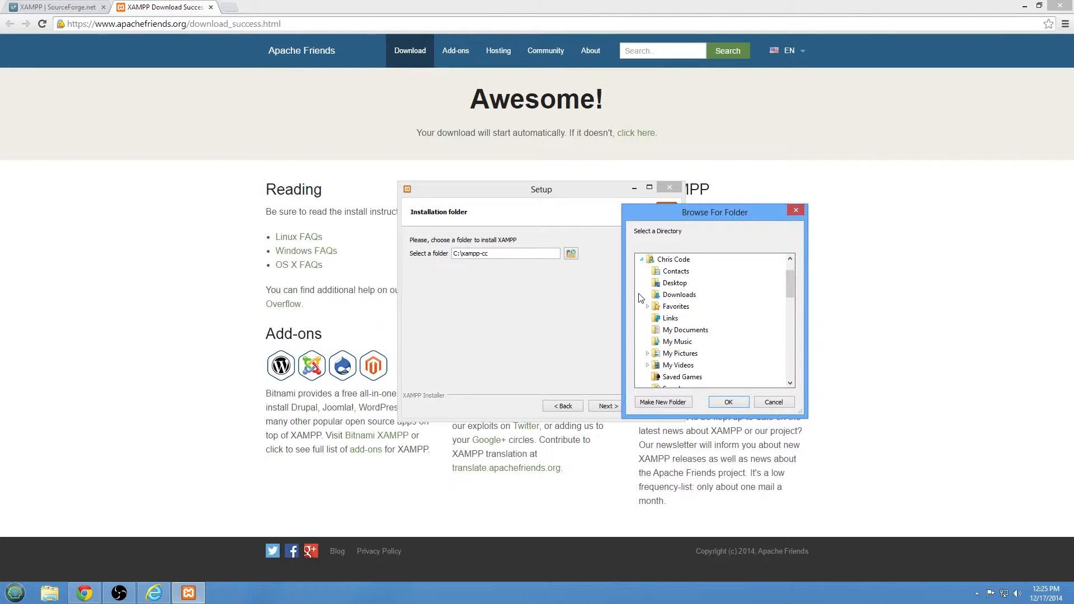
left_click(671, 259)
left_click(733, 406)
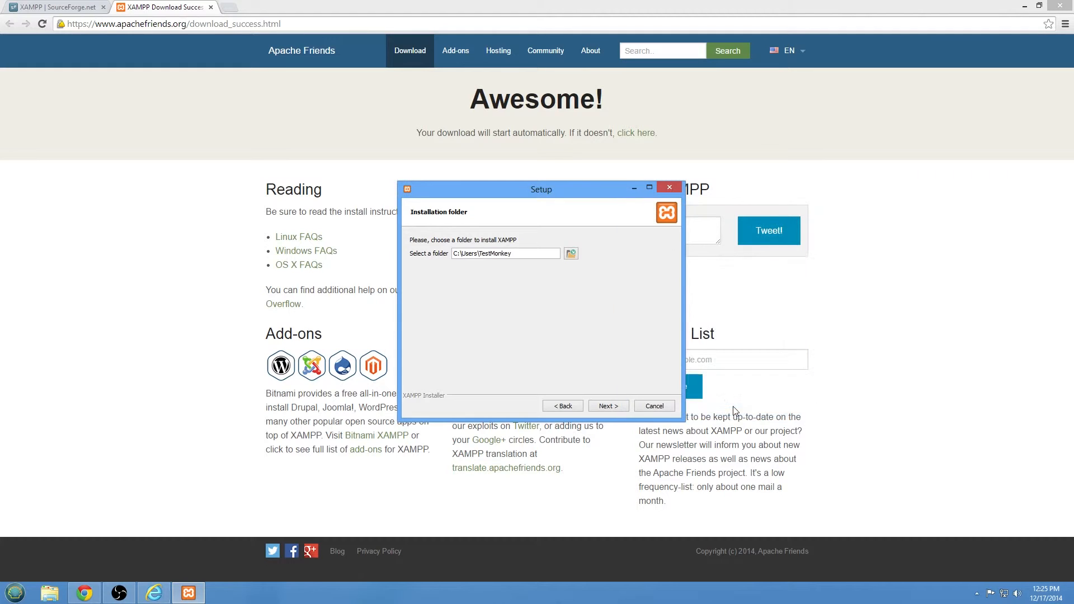
left_click(541, 258)
type("\\xampp")
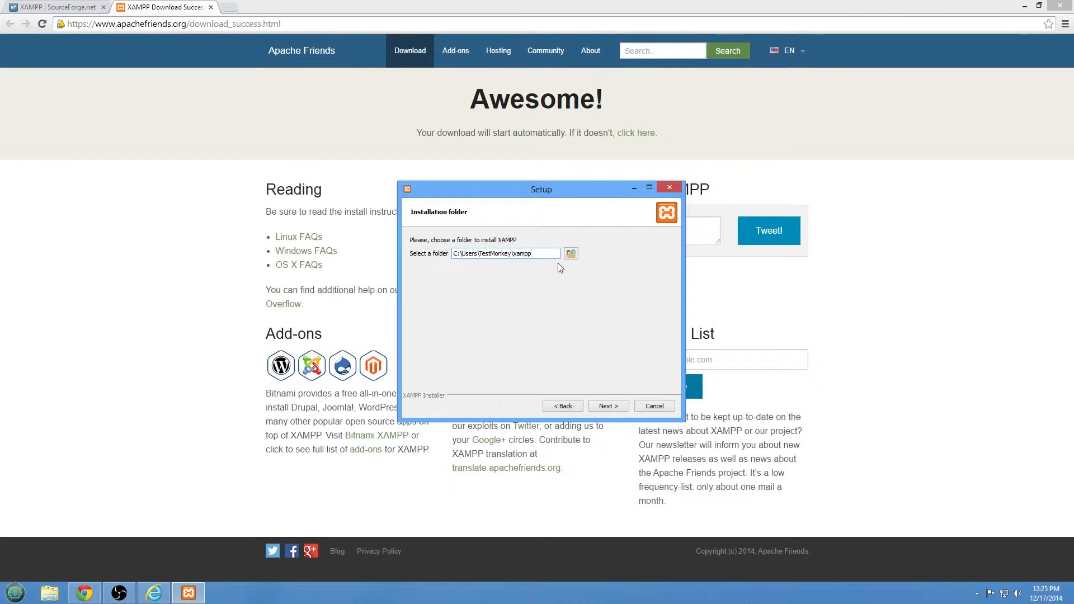
Untick 'Learn more about Bitnami for XAMPP' and proceed to installation.
left_click(614, 407)
left_click(614, 292)
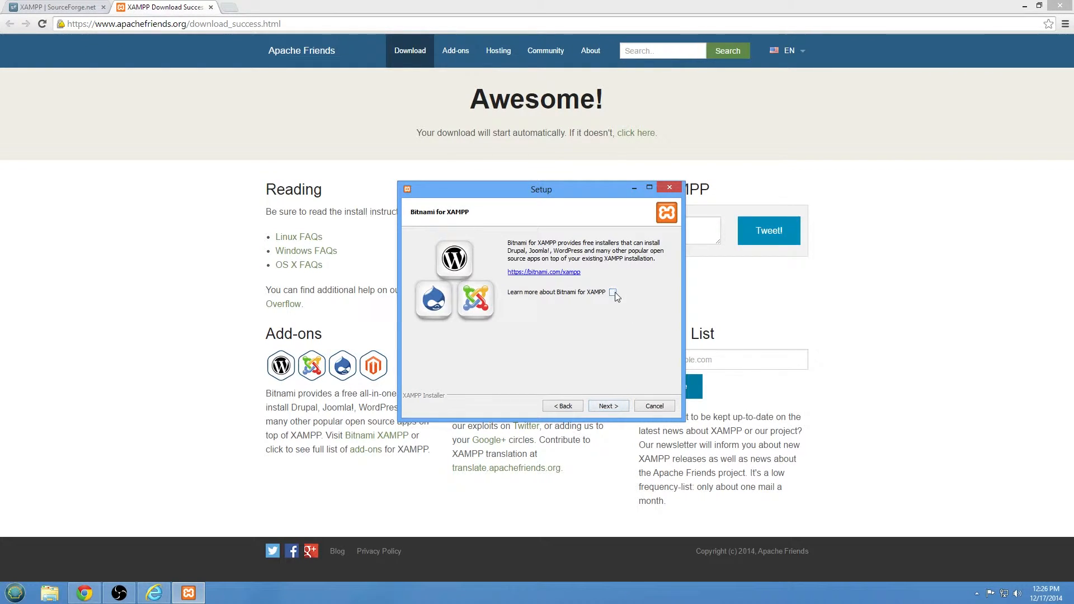
left_click(602, 407)
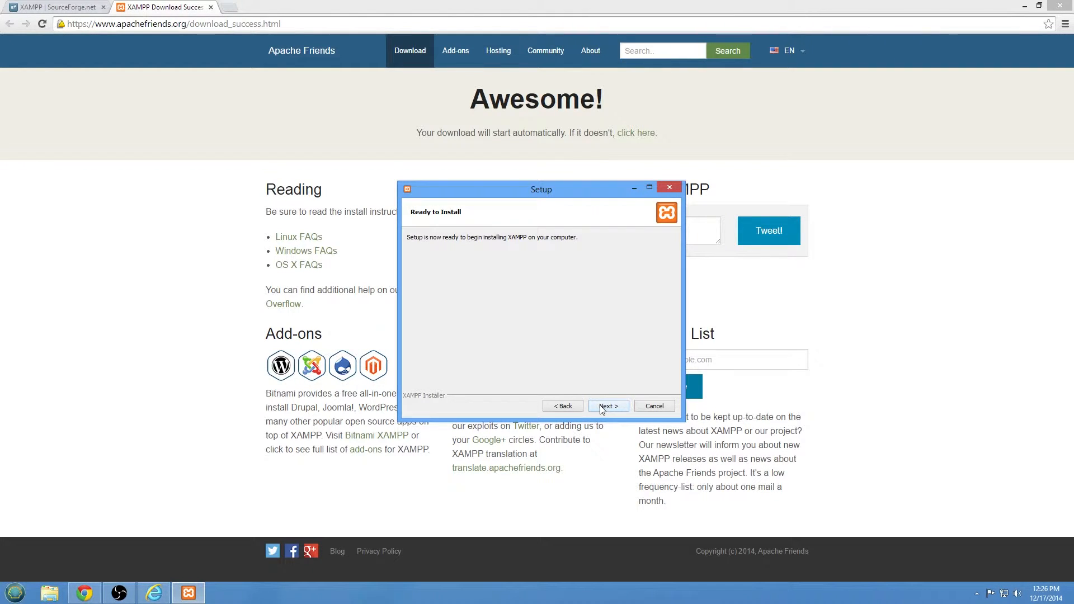
left_click(600, 405)
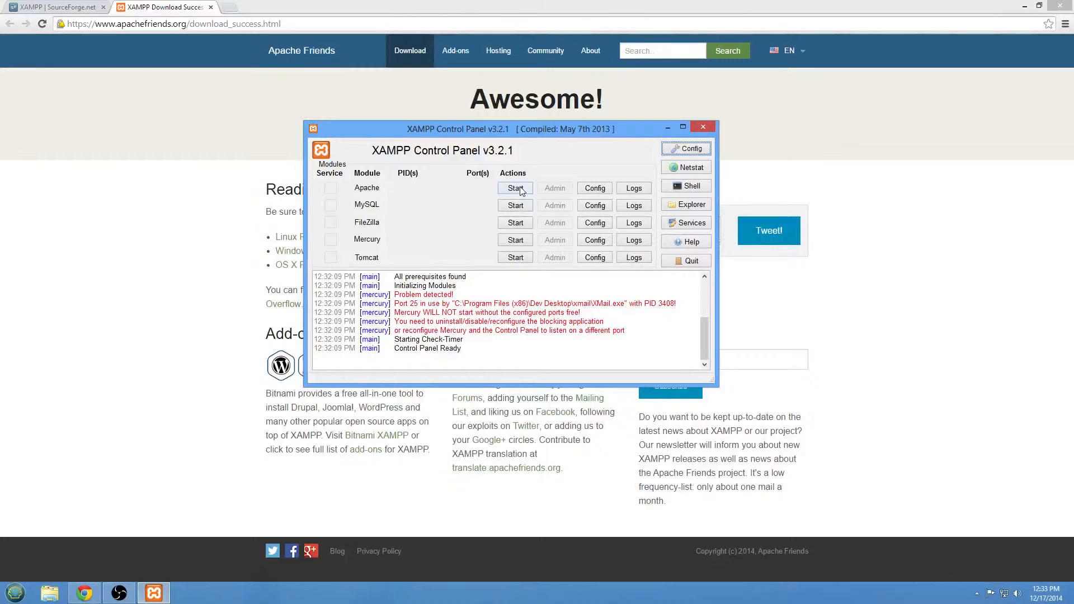
Start Apache and allow it through Windows Firewall on private networks only.
left_click(520, 190)
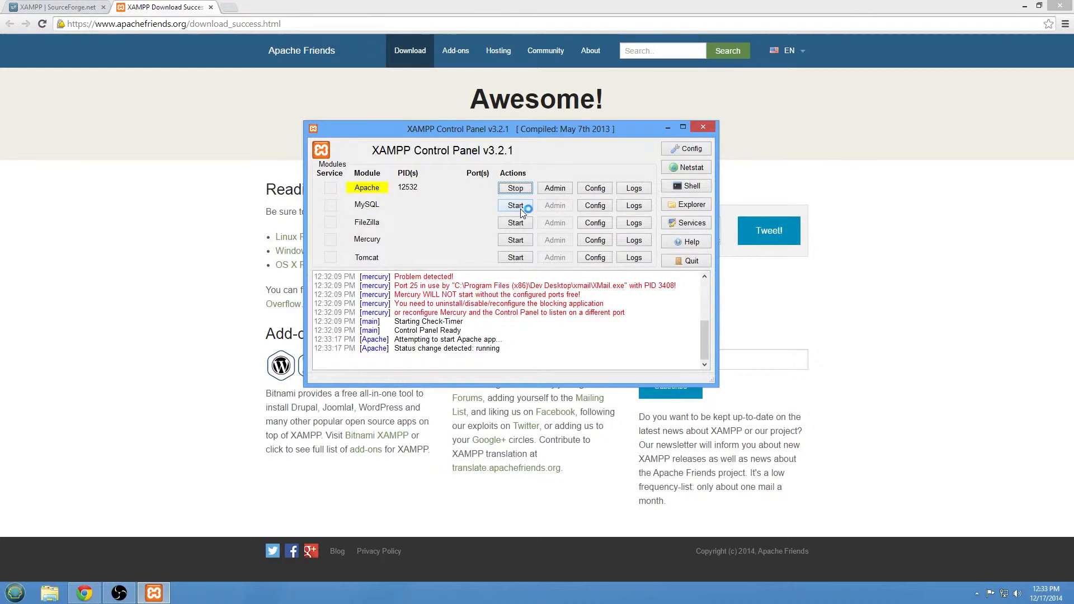
left_click_drag(548, 206, 883, 208)
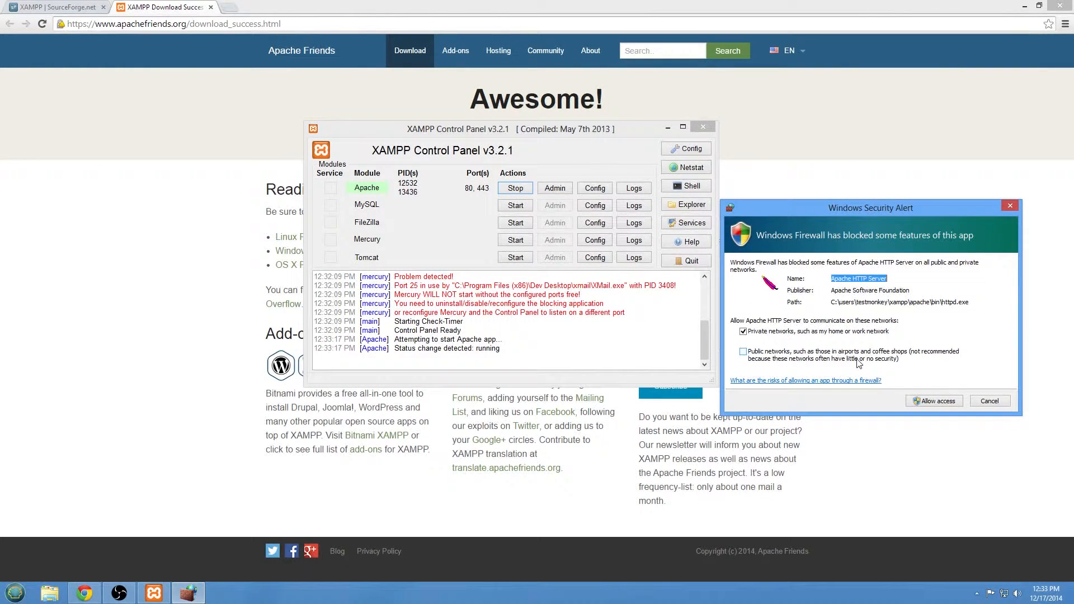
left_click(859, 361)
left_click(790, 356)
left_click(918, 404)
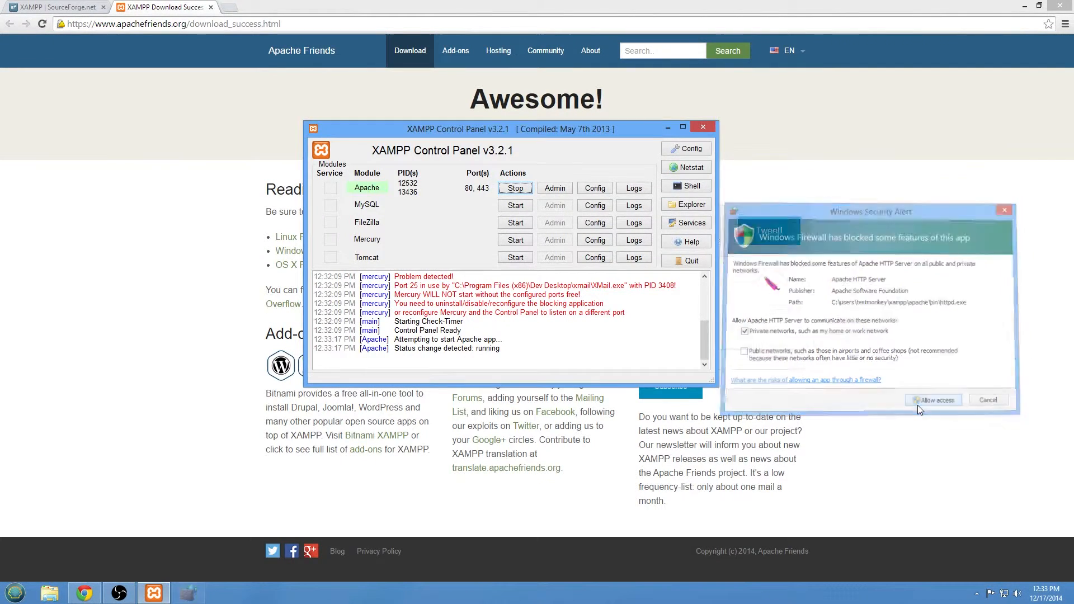
Start MySQL and allow mysqld through Windows Firewall.
left_click(512, 206)
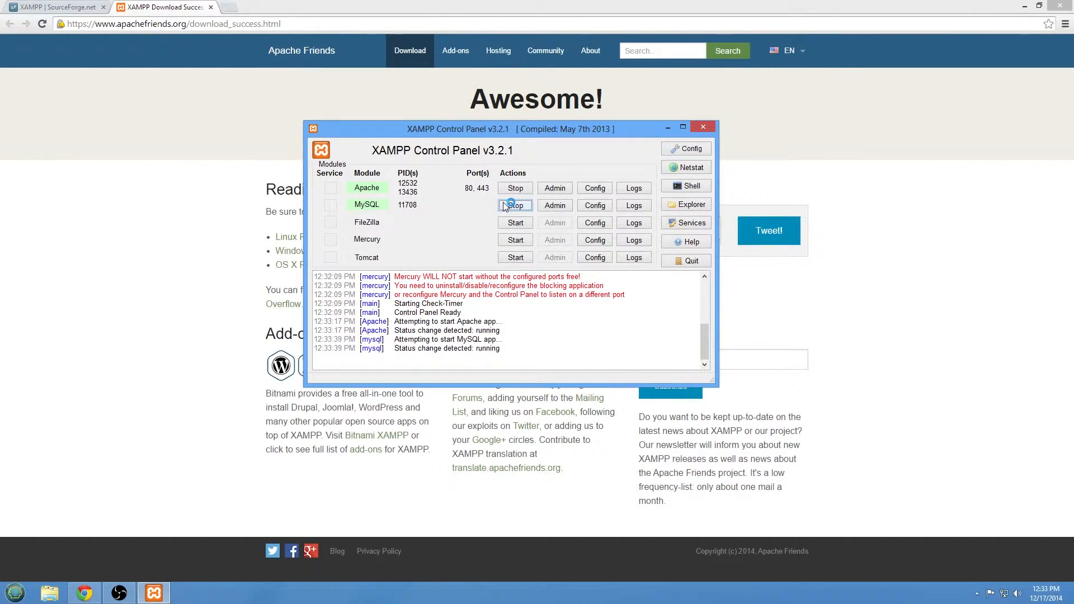
left_click_drag(443, 174, 858, 197)
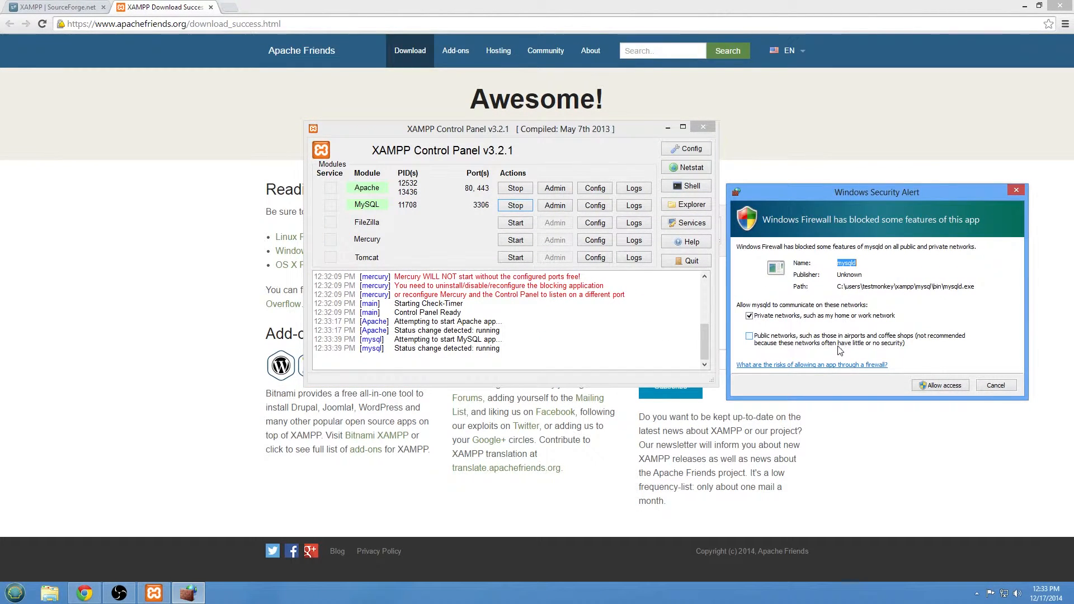
left_click(931, 387)
left_click(931, 386)
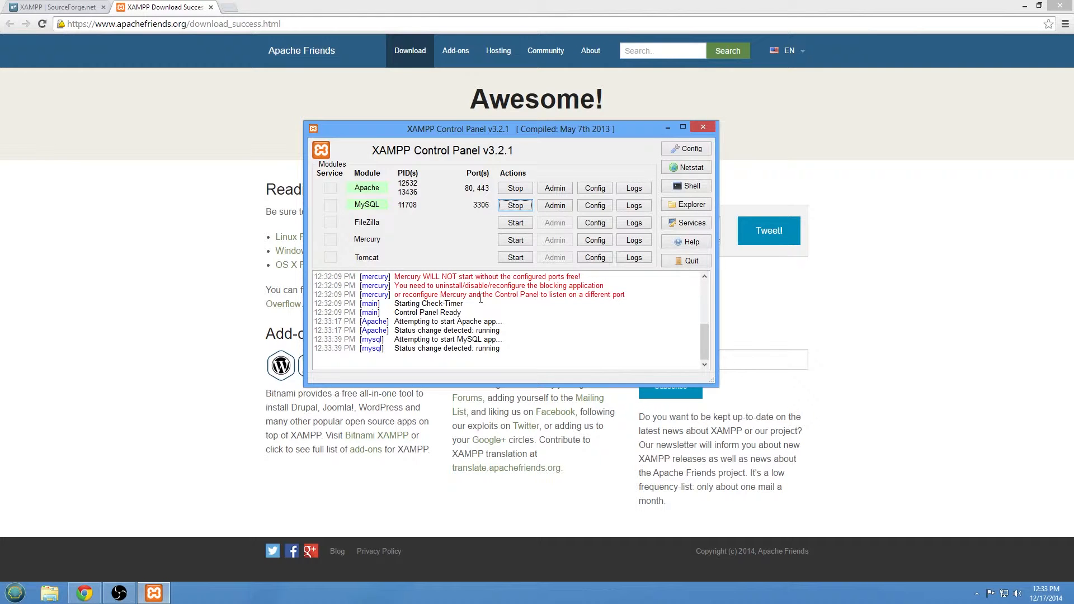
left_click_drag(483, 127, 381, 178)
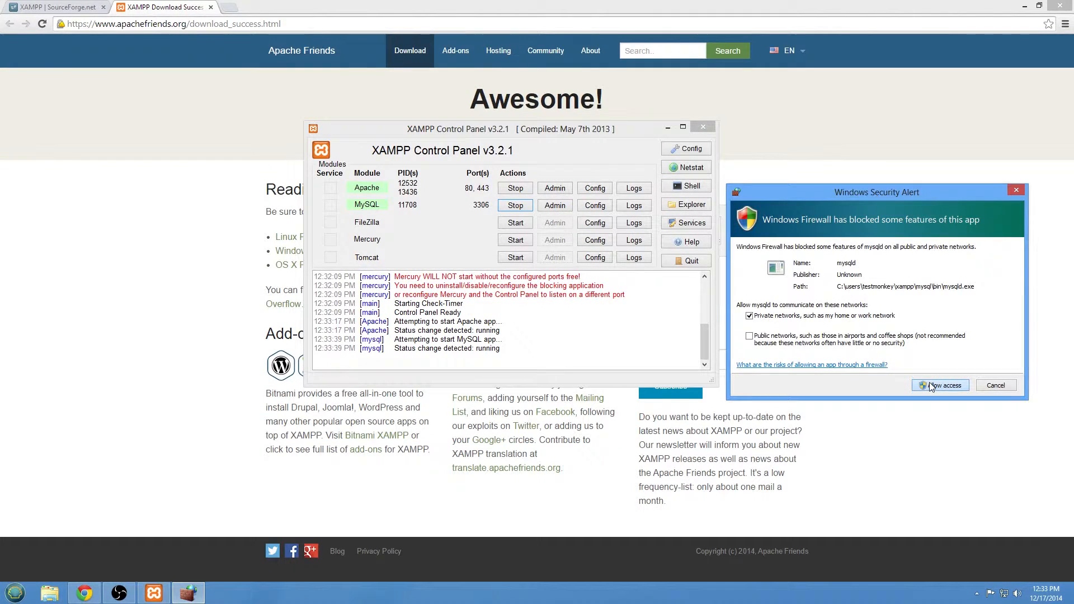
left_click(942, 385)
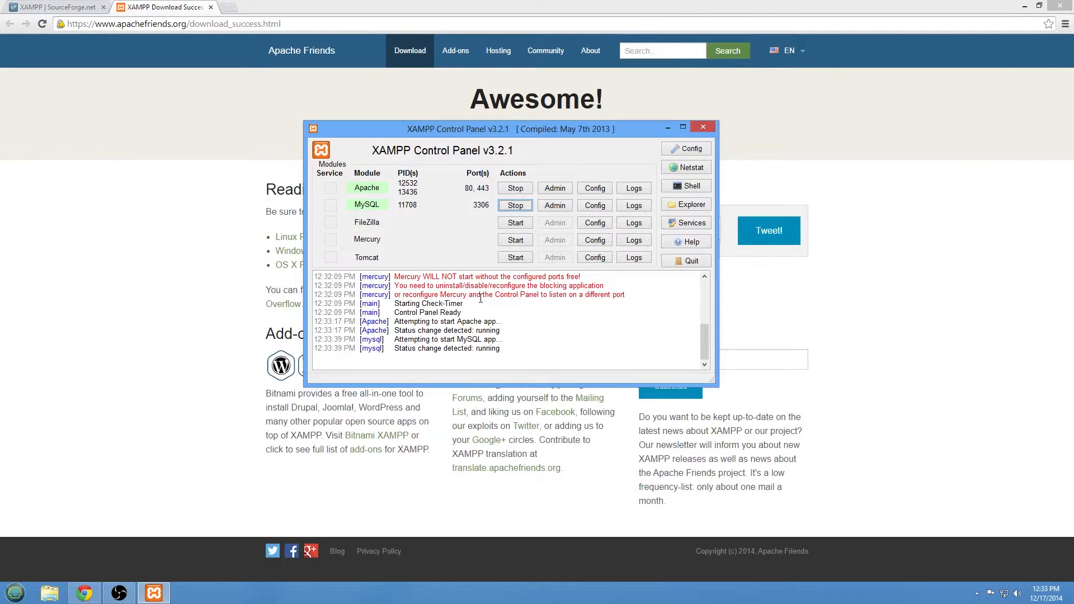
left_click_drag(481, 126, 383, 178)
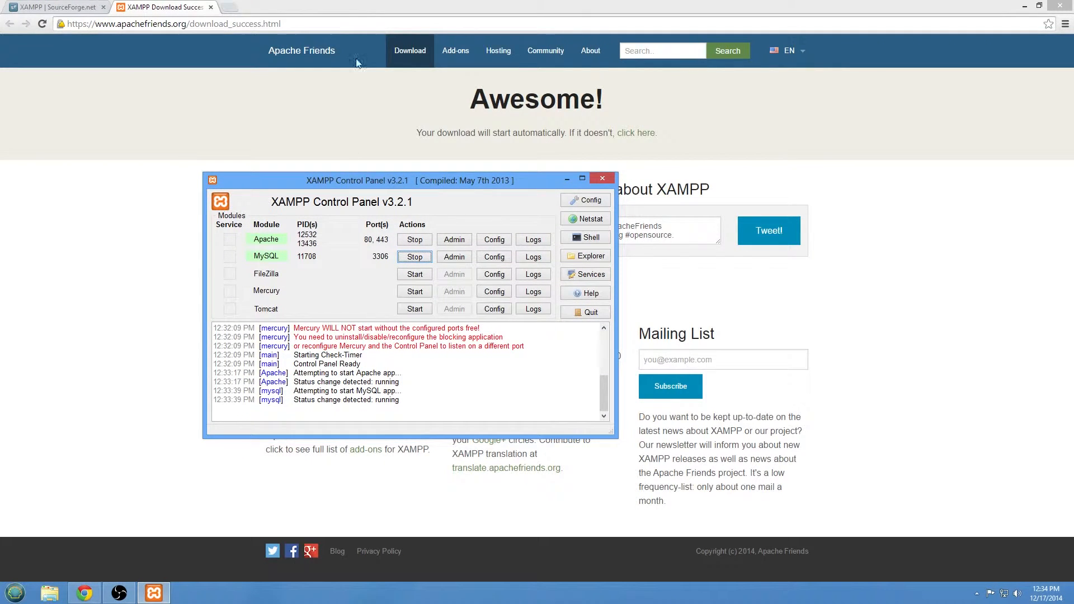
double_click(360, 6)
Load localhost in a maximized browser, choose English, and open the Security status page.
left_click_drag(368, 29, 367, 1)
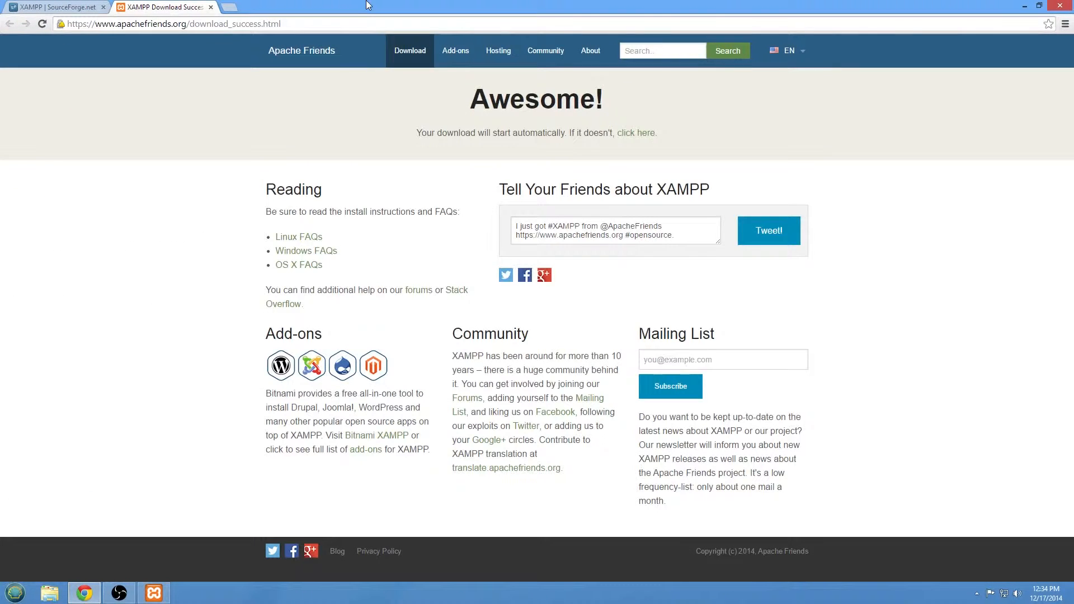
left_click(300, 23)
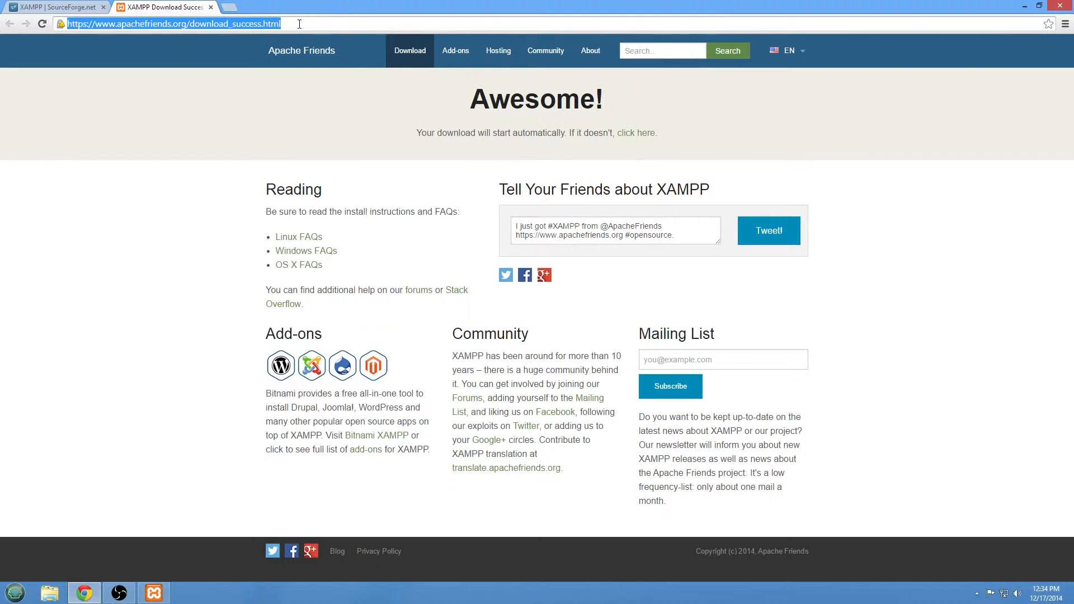
type("localhost")
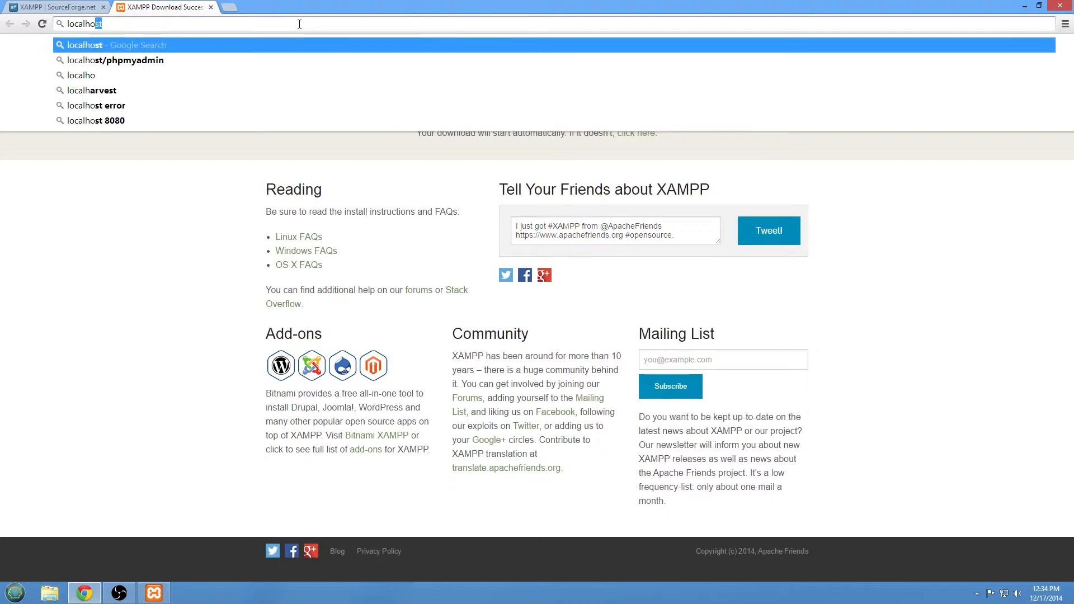
key("Return")
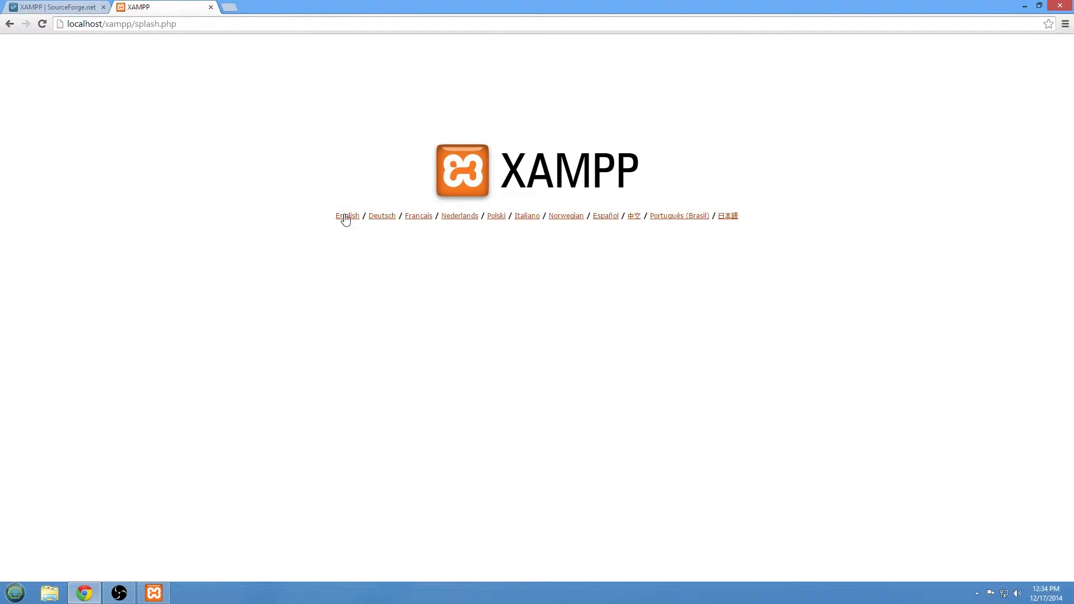
left_click(344, 217)
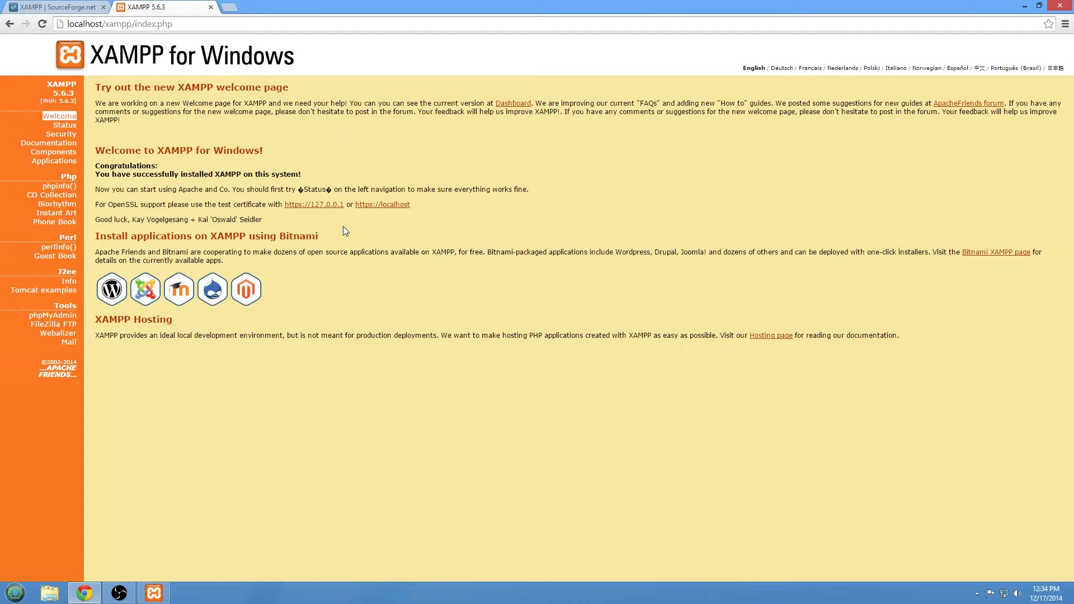
left_click(72, 135)
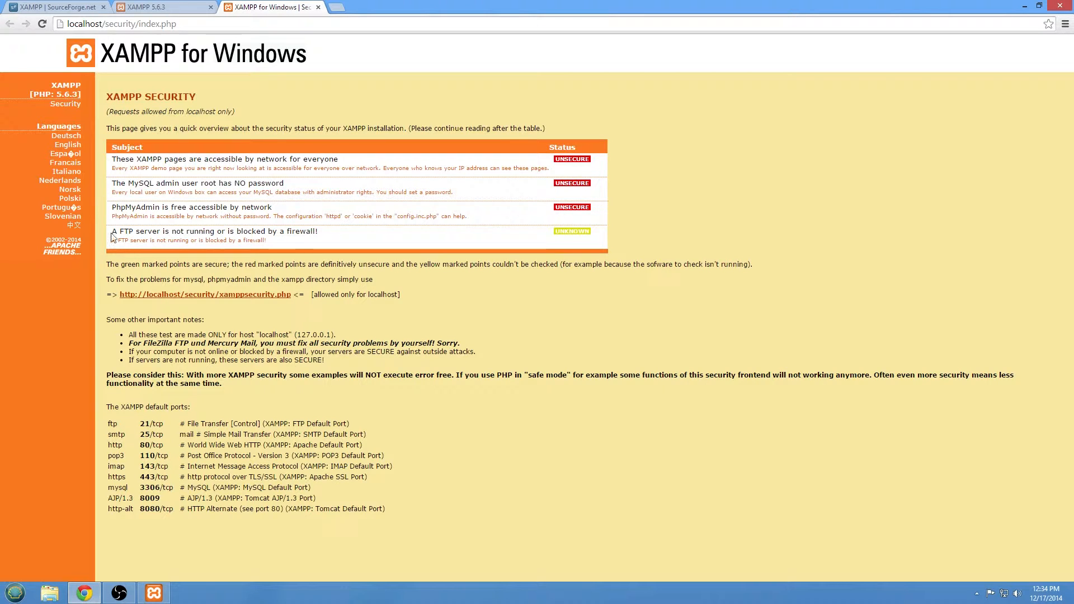
Enter a new MySQL root password in both xamppsecurity.php fields, then close that tab.
left_click(267, 295)
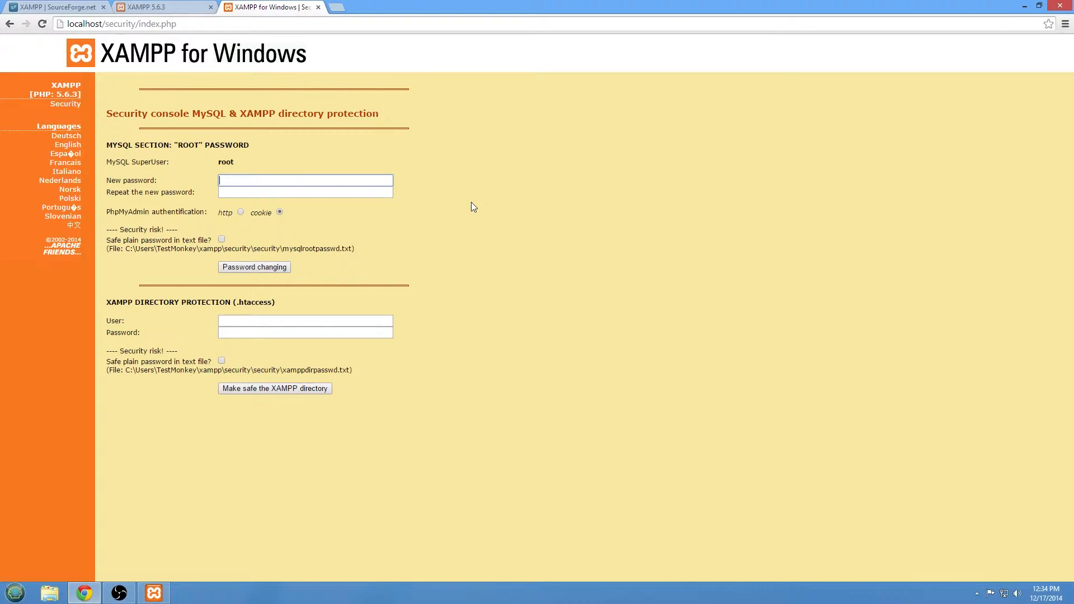
type("••••••••••")
key("ctrl+a")
type("•••••••")
key("ctrl+a")
type("•••••")
key("ctrl+a")
type("••••••••••")
key("Tab")
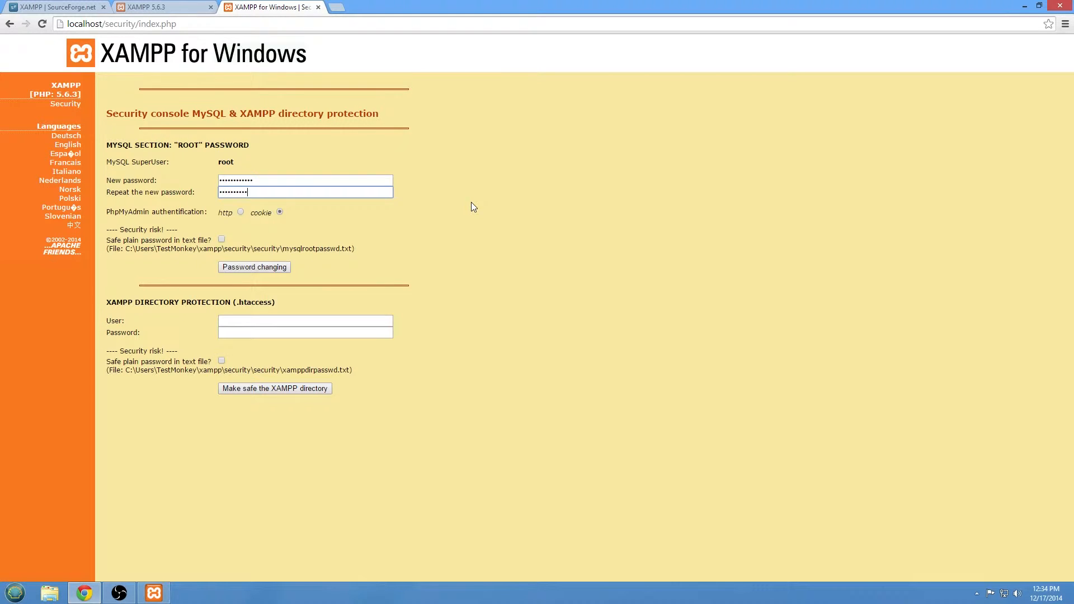
type("••••••••••••")
key("Tab")
key("Tab")
key("ctrl+w")
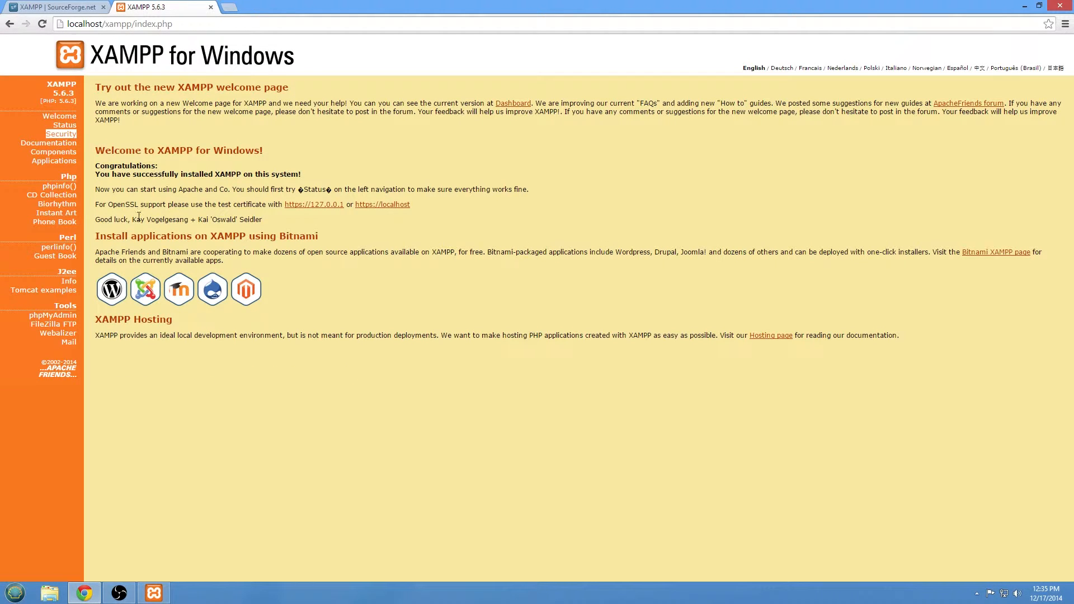
Download Bitnami's Windows WordPress Module 4.0.1-0 installer and run it in English.
left_click(104, 294)
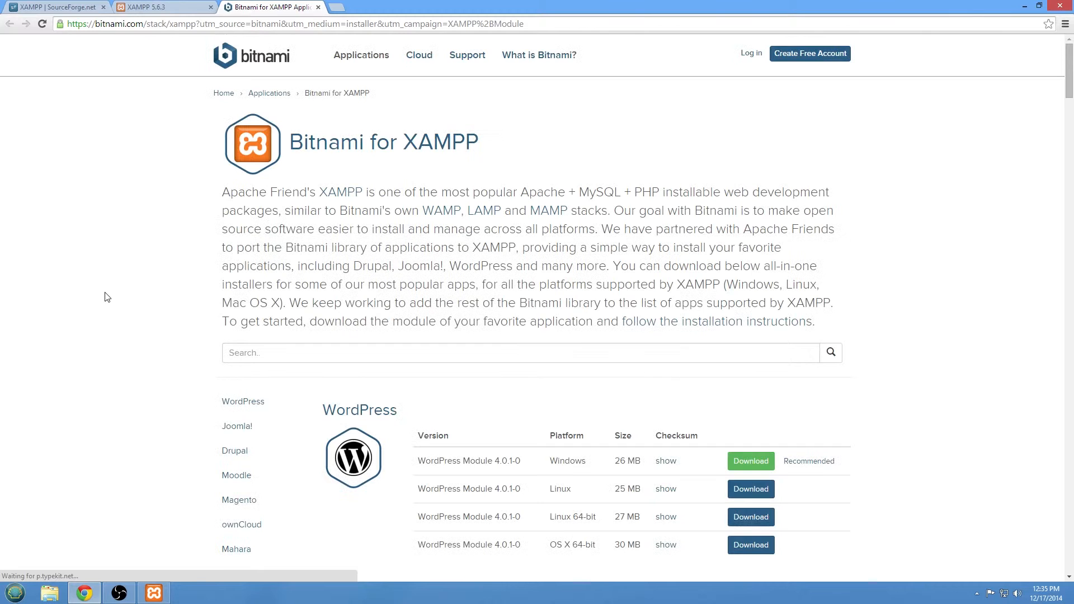
scroll(107, 297, "down", 2)
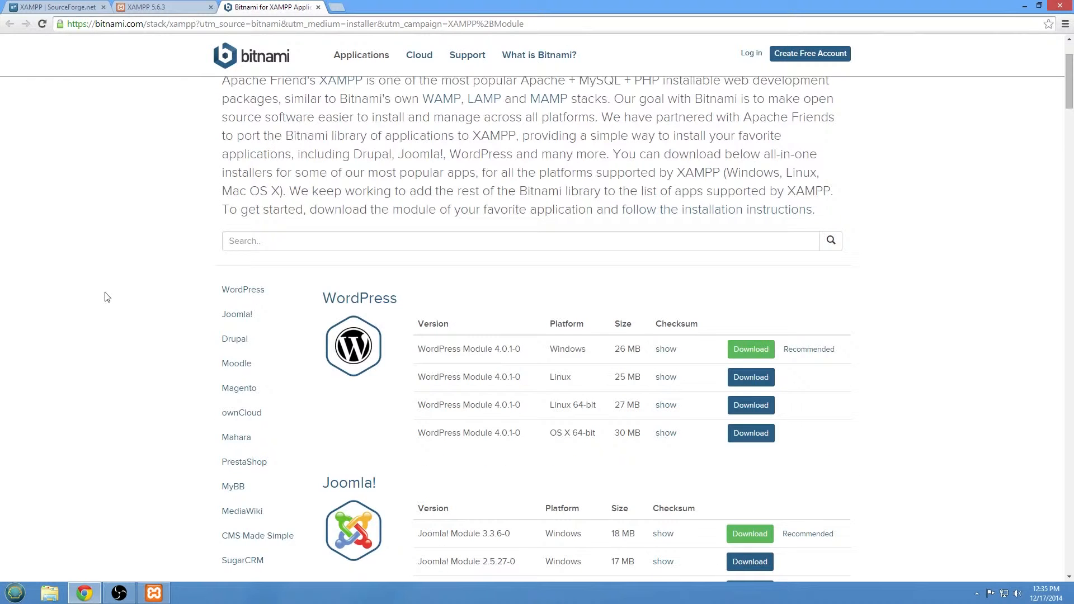
scroll(107, 298, "down", 2)
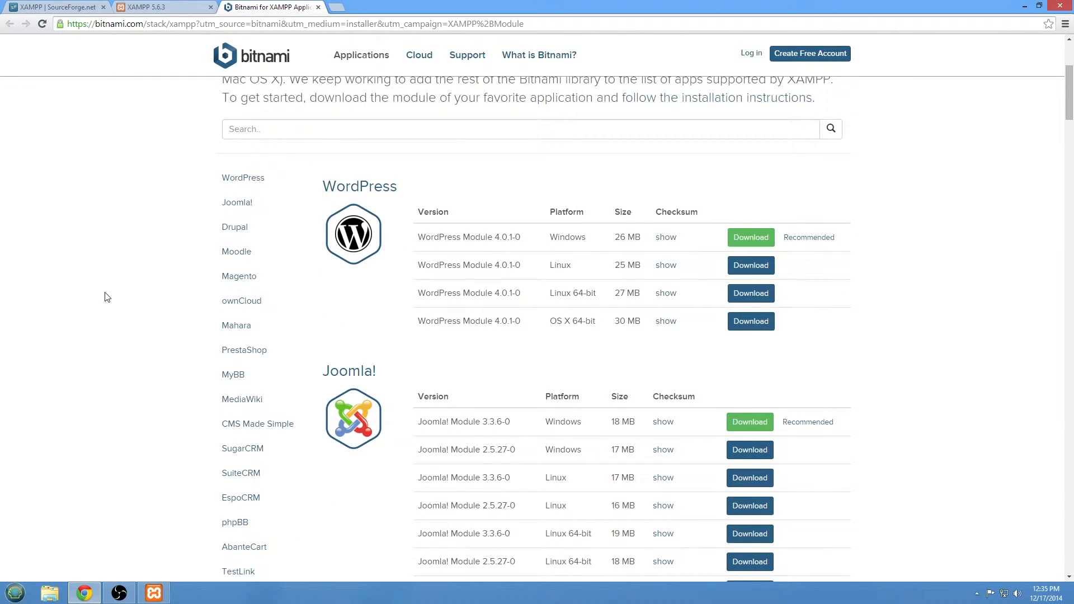
scroll(108, 296, "up", 4)
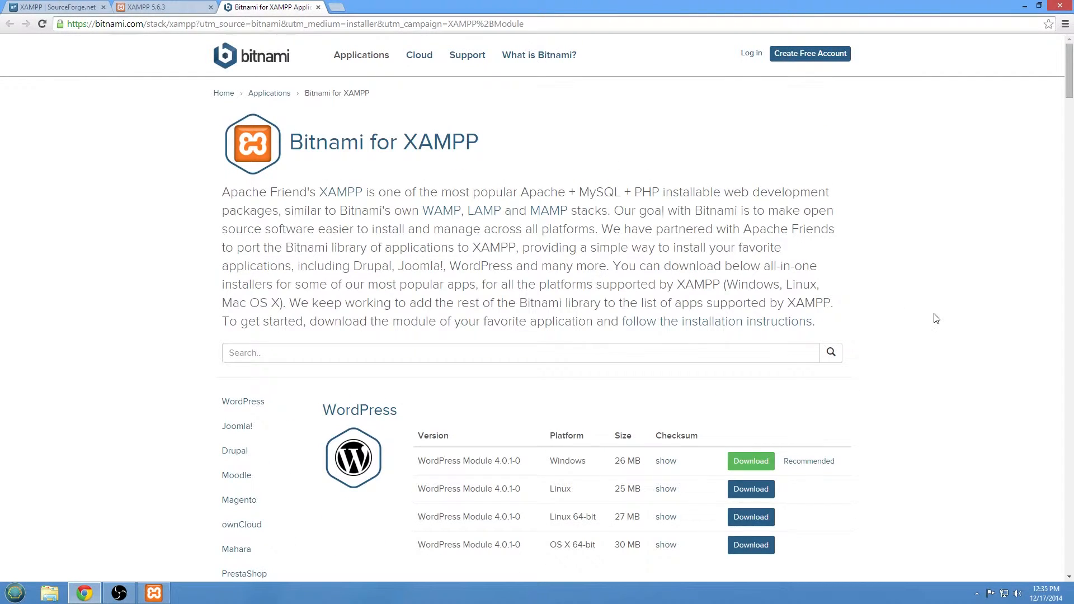
scroll(936, 318, "down", 2)
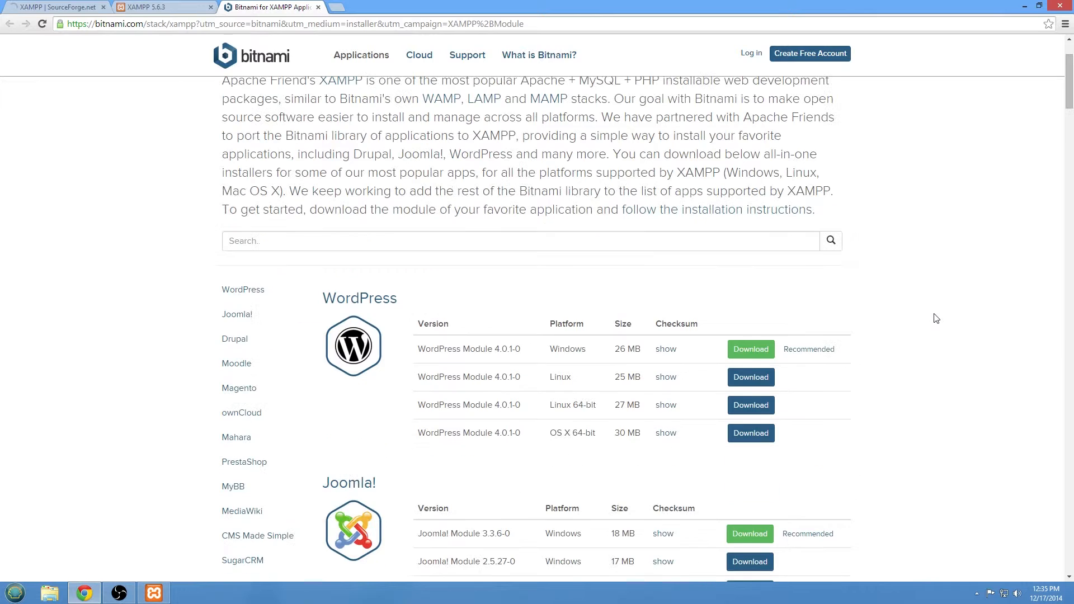
left_click(751, 349)
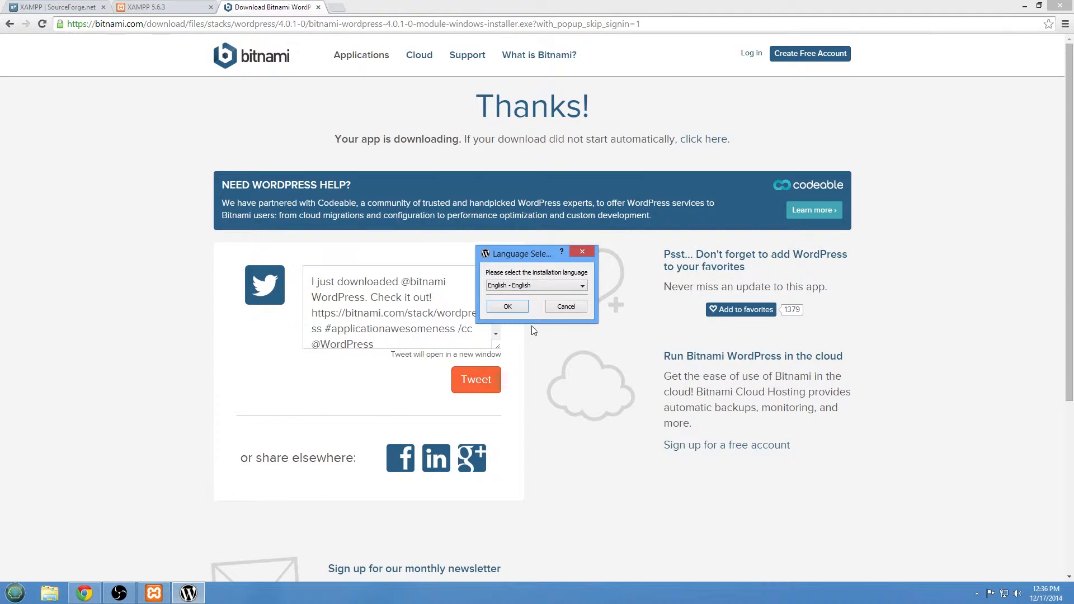
left_click(526, 310)
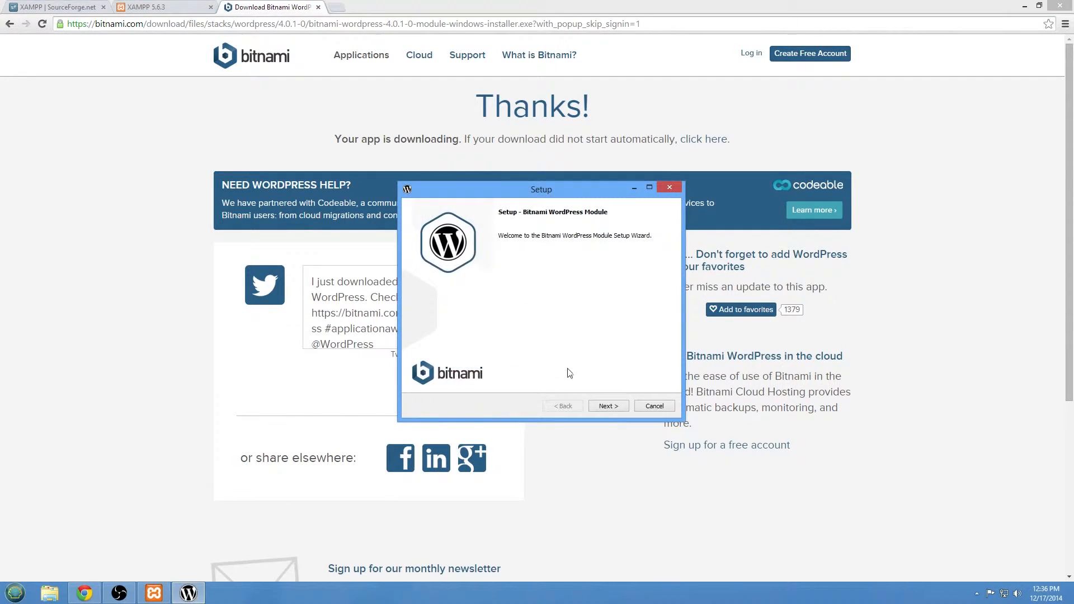
Accept the existing user-profile xampp folder as the WordPress module install location.
left_click(609, 406)
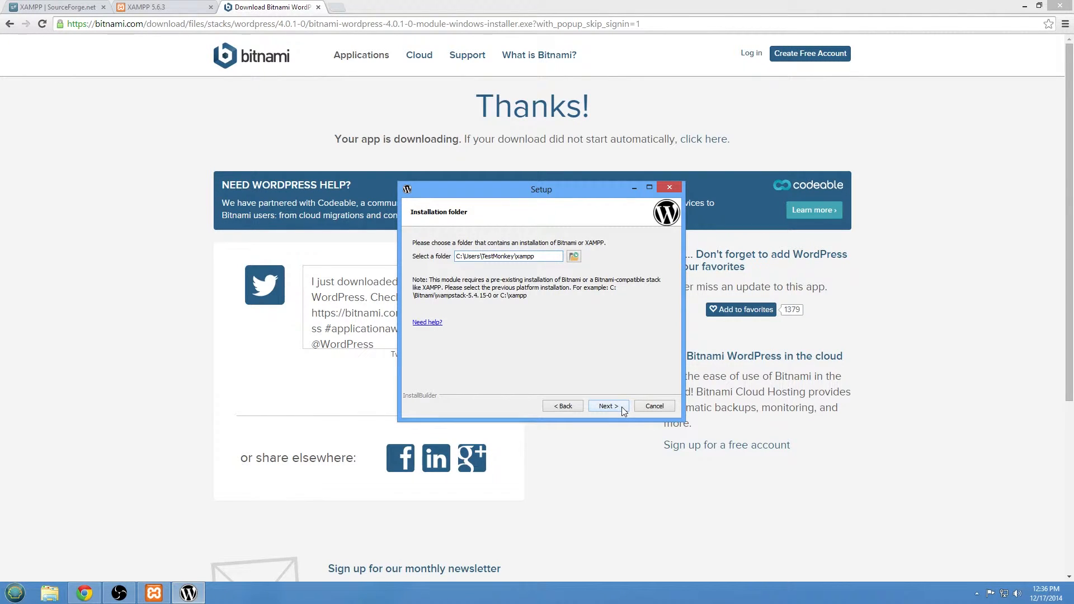
left_click(609, 407)
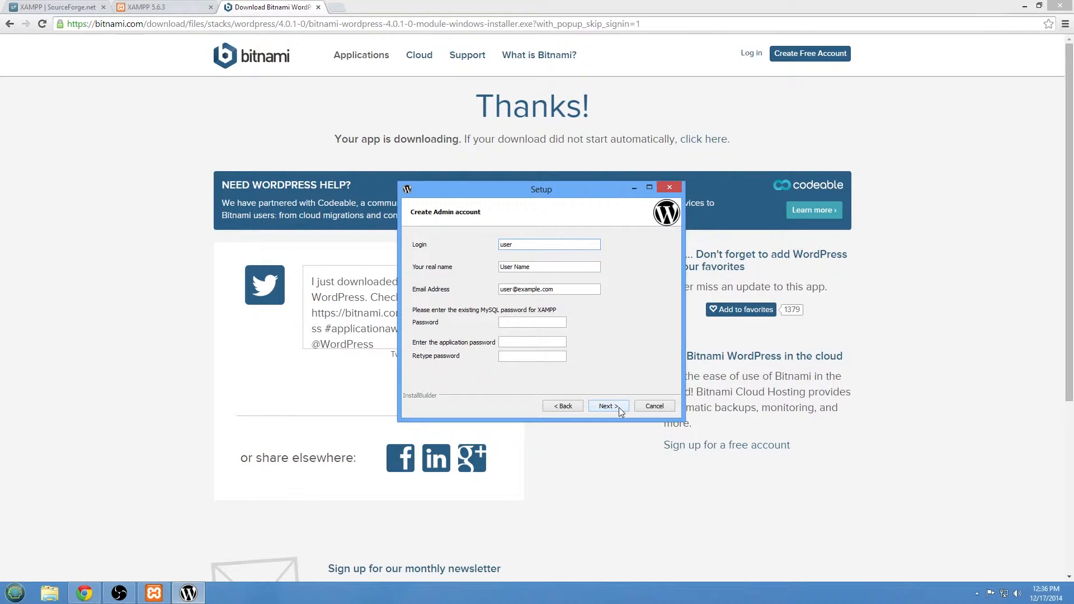
left_click(557, 407)
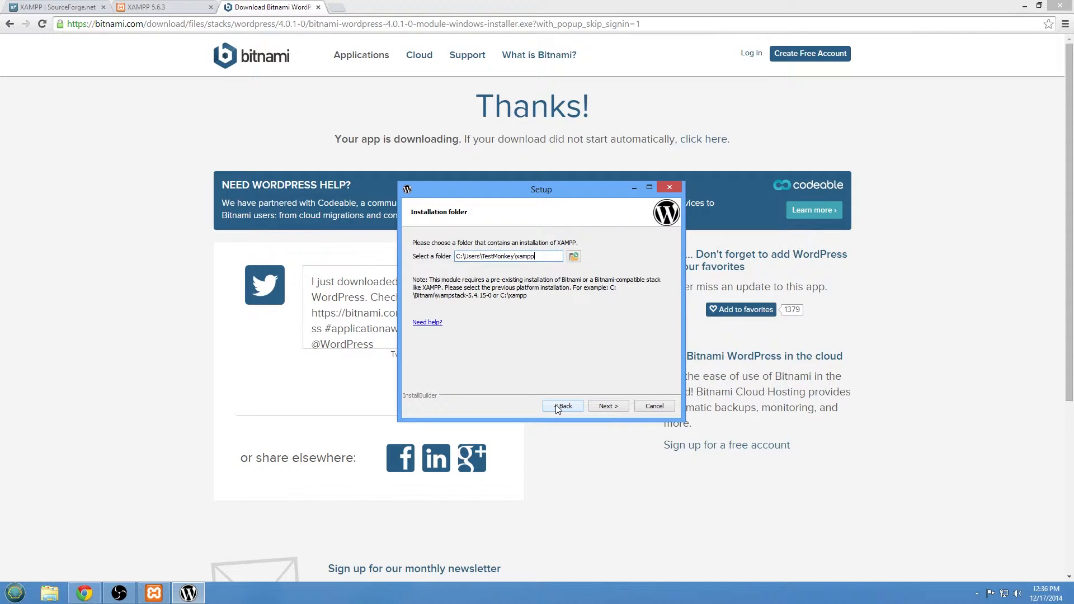
left_click(605, 409)
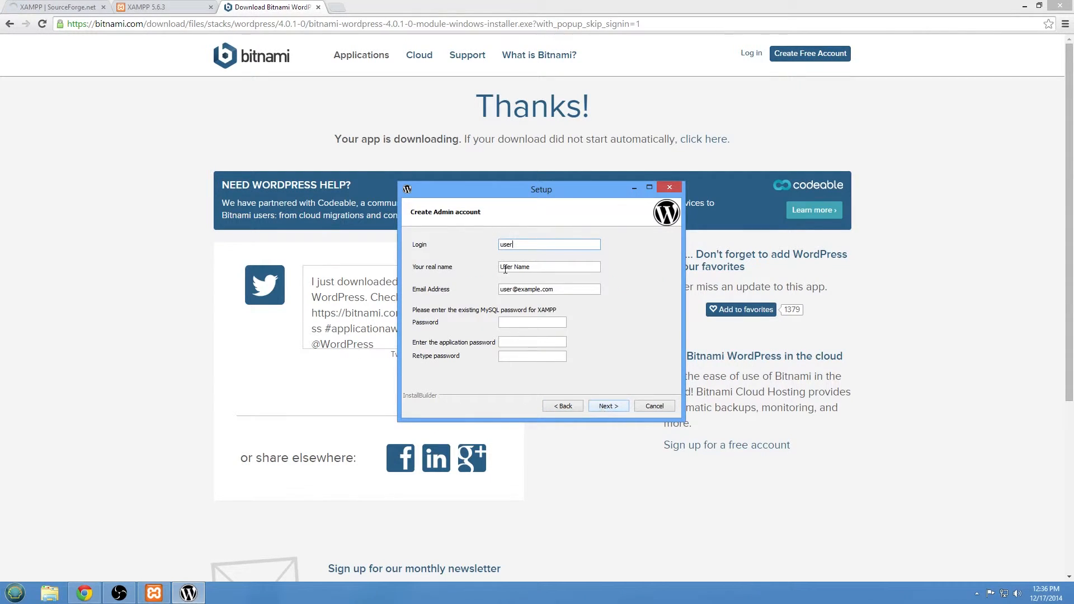
Enter the admin login, the user's real name and e-mail address.
double_click(537, 245)
type("chri")
key("BackSpace")
key("BackSpace")
key("BackSpace")
key("BackSpace")
type("chr")
key("Tab")
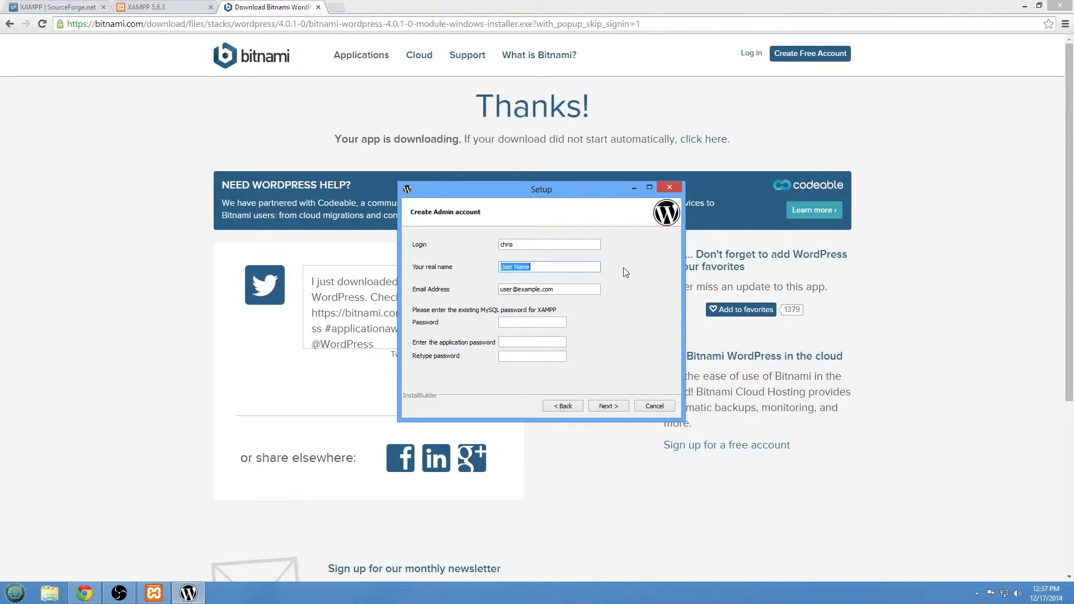
type("Chris Code")
key("Tab")
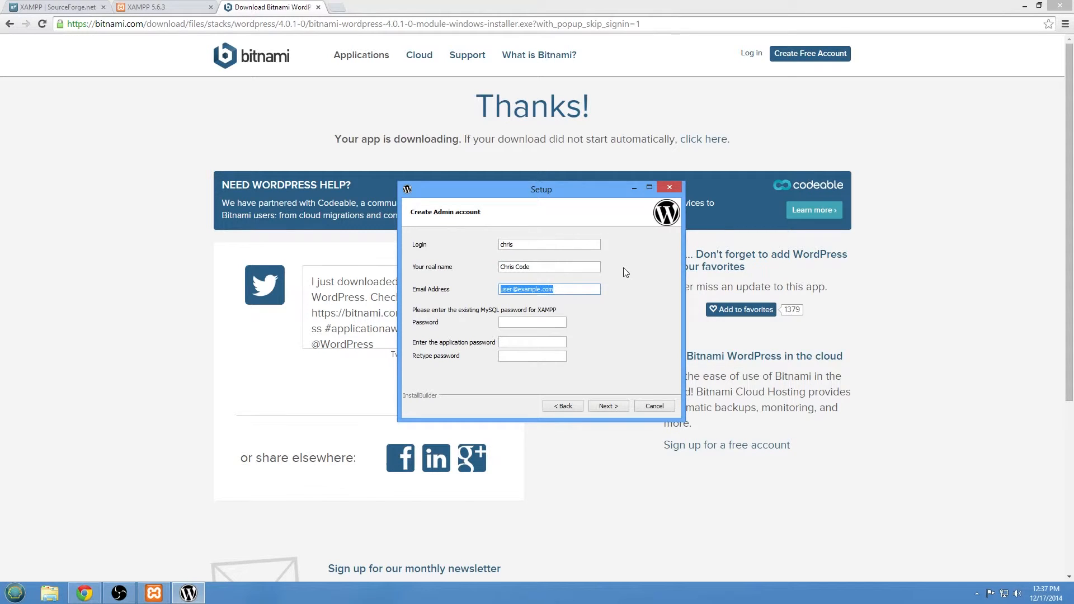
key("Tab")
Enter the MySQL password and the application password twice.
type("•••")
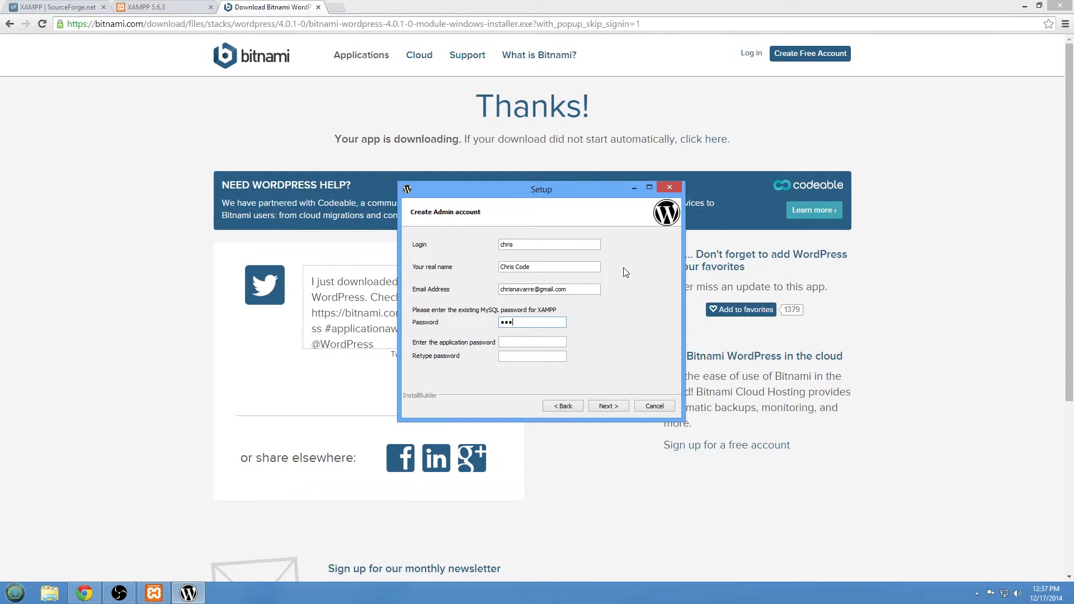
type("•••••••••")
key("Tab")
type("••••••••••••")
key("Tab")
type("••••••••••••")
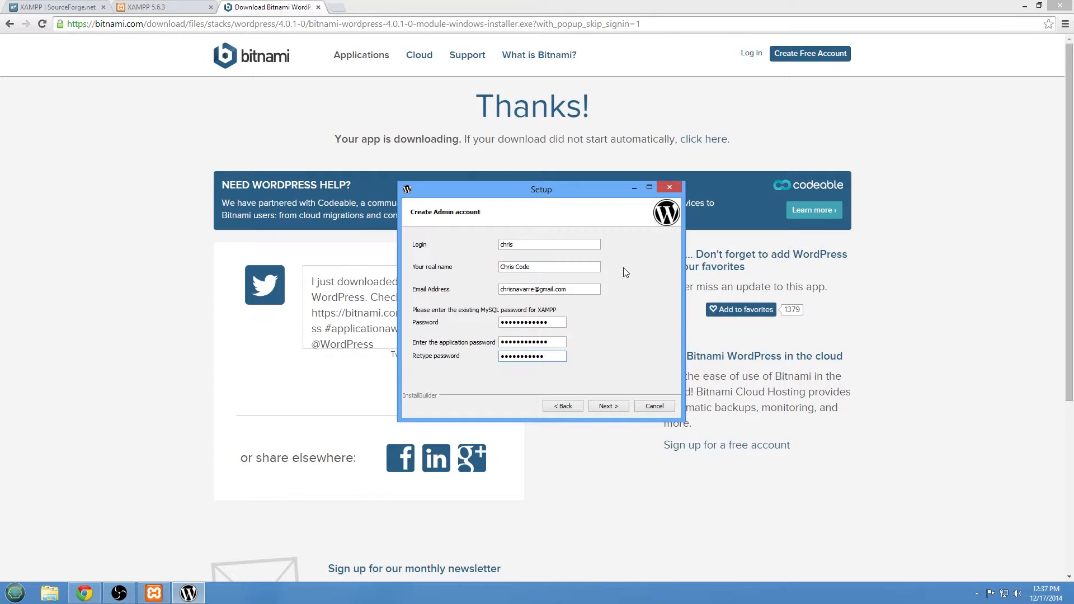
key("Tab")
Dismiss the alphanumeric password warning, re-enter the admin login, and continue.
left_click(614, 407)
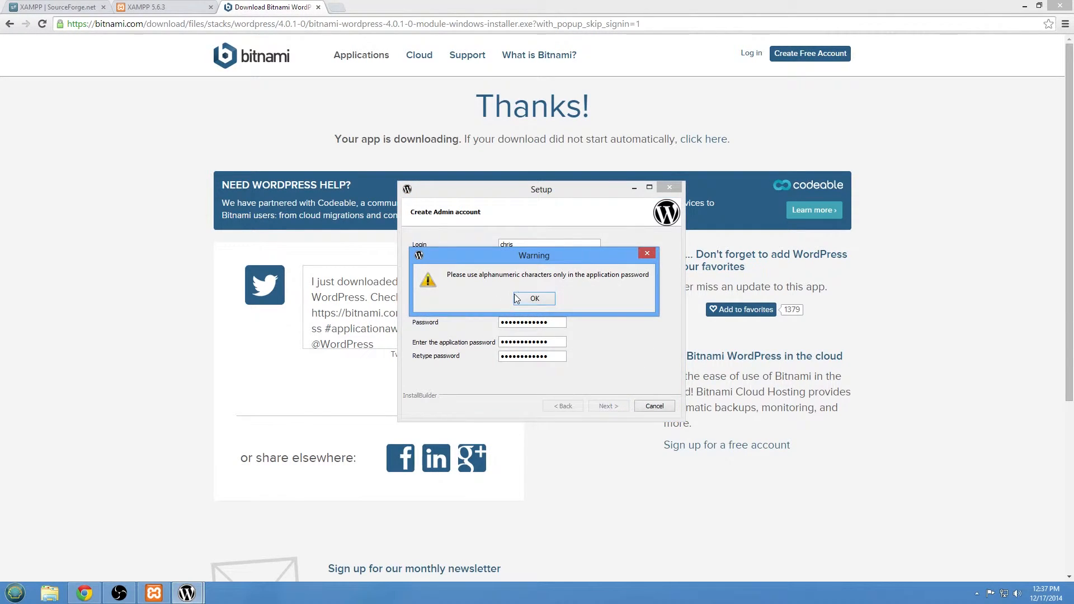
left_click(518, 300)
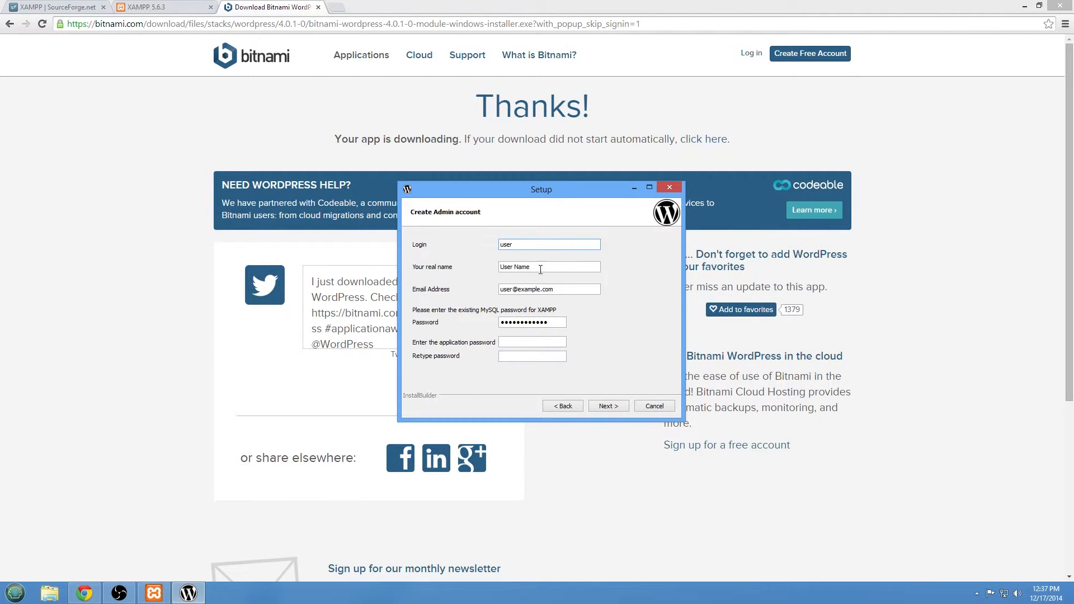
double_click(507, 244)
type("Chris Code")
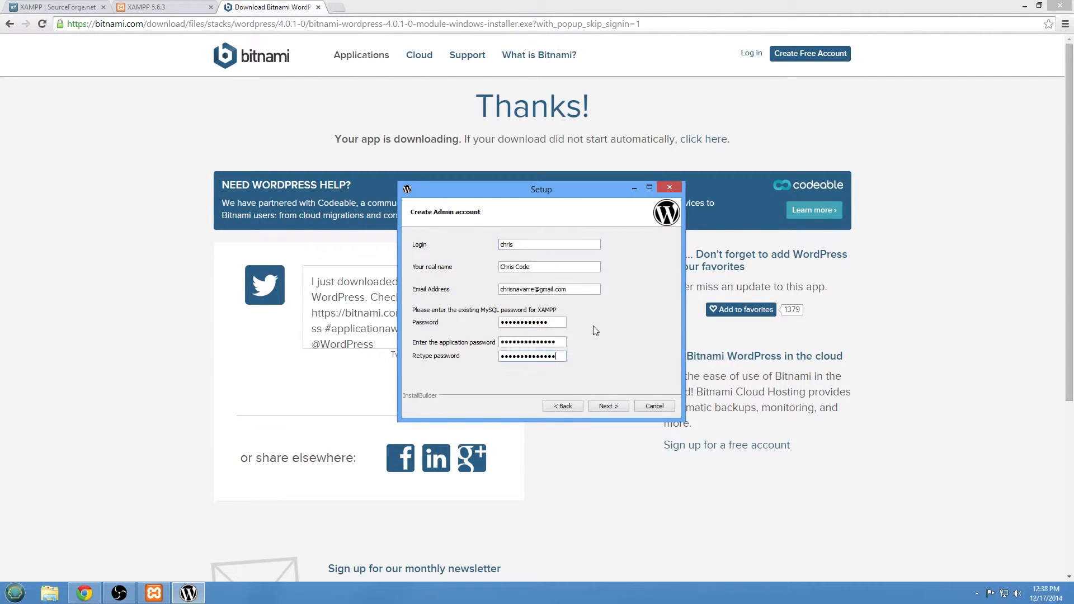
left_click(614, 406)
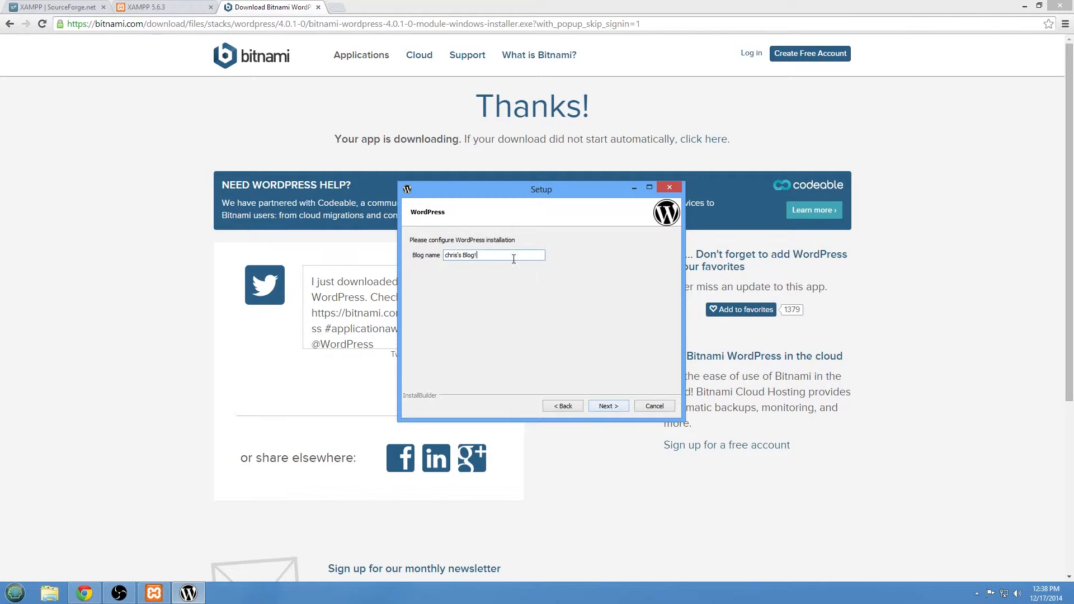
Replace the default blog name with the site's own title.
left_click_drag(538, 255, 375, 265)
type("Chris Code")
left_click(607, 406)
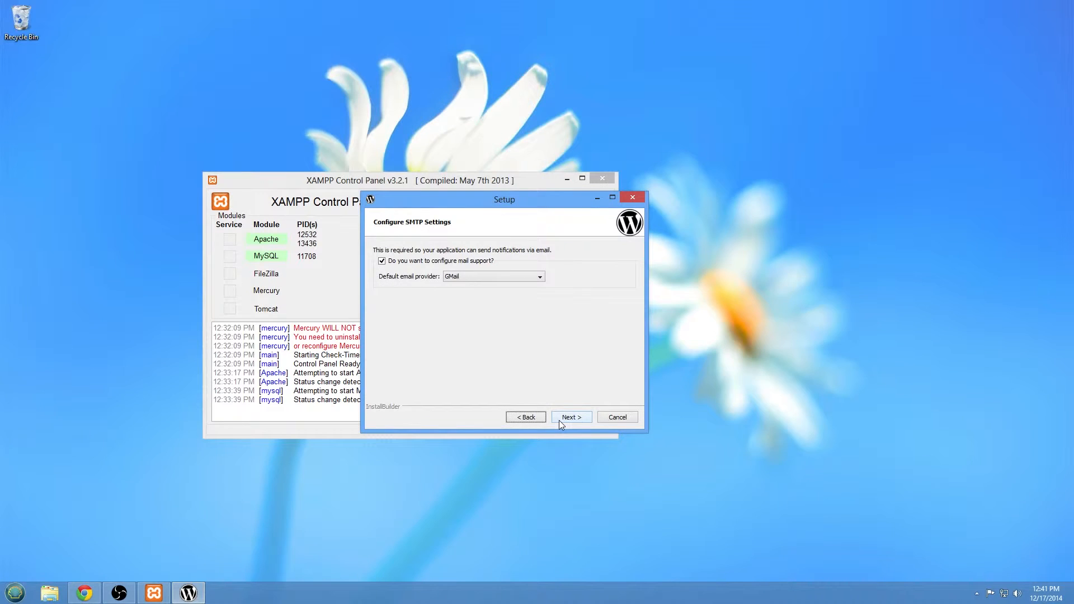
Enable Gmail mail support with the account address and password entered twice.
left_click(559, 421)
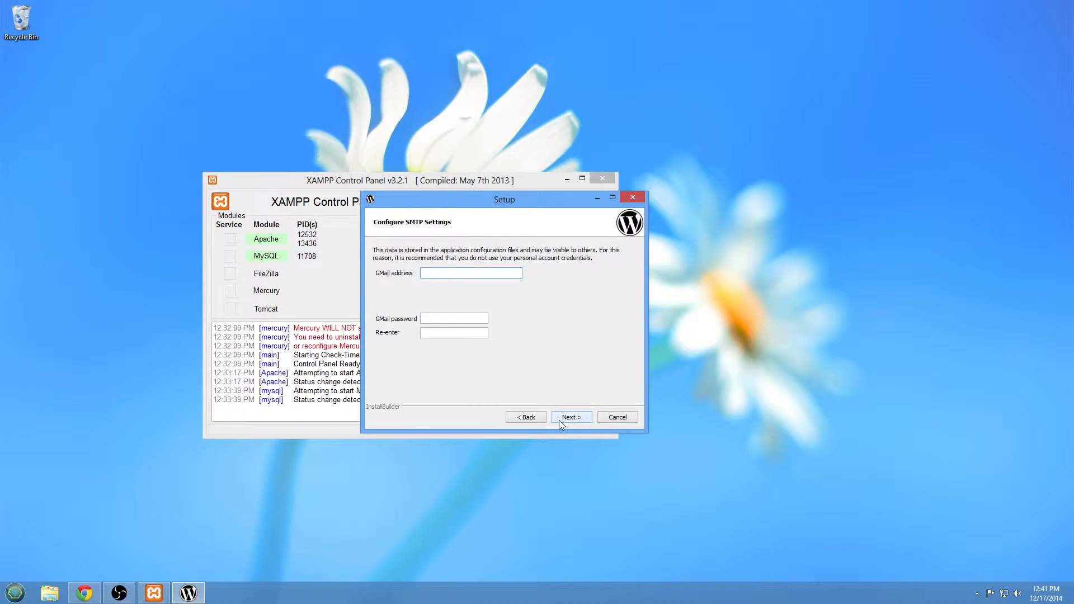
key("Tab")
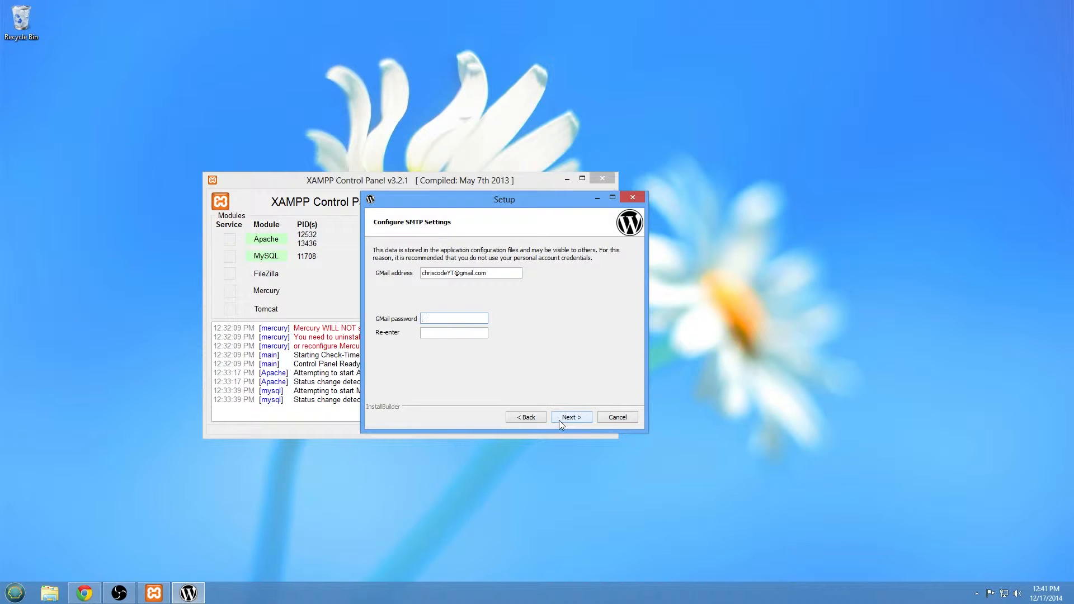
type("**************")
key("Tab")
type("*************")
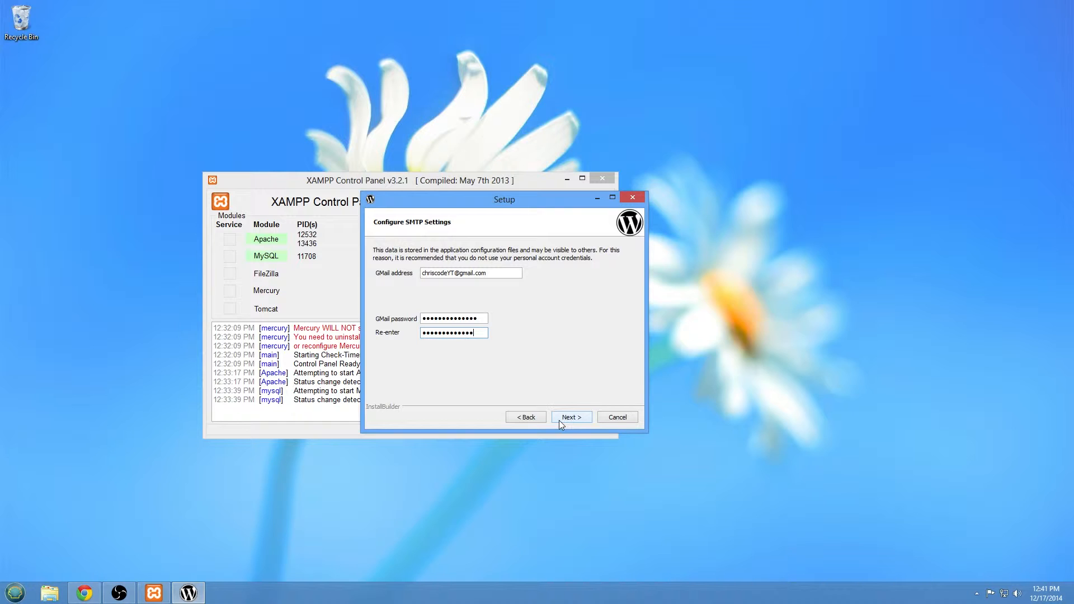
type("*")
left_click(562, 419)
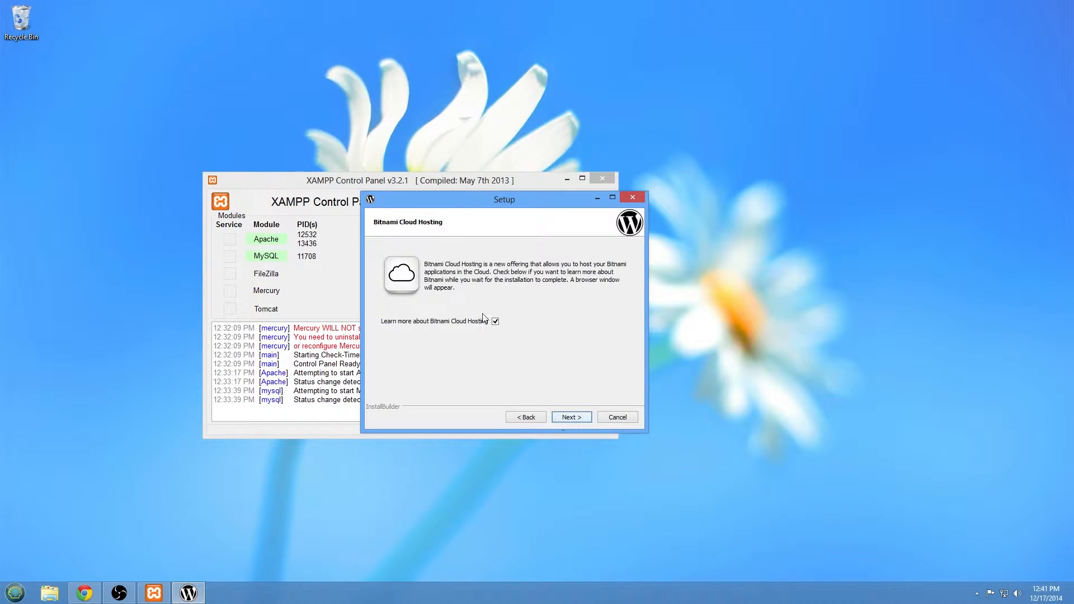
Skip the cloud hosting info and start the WordPress module installation.
left_click(495, 321)
left_click(561, 419)
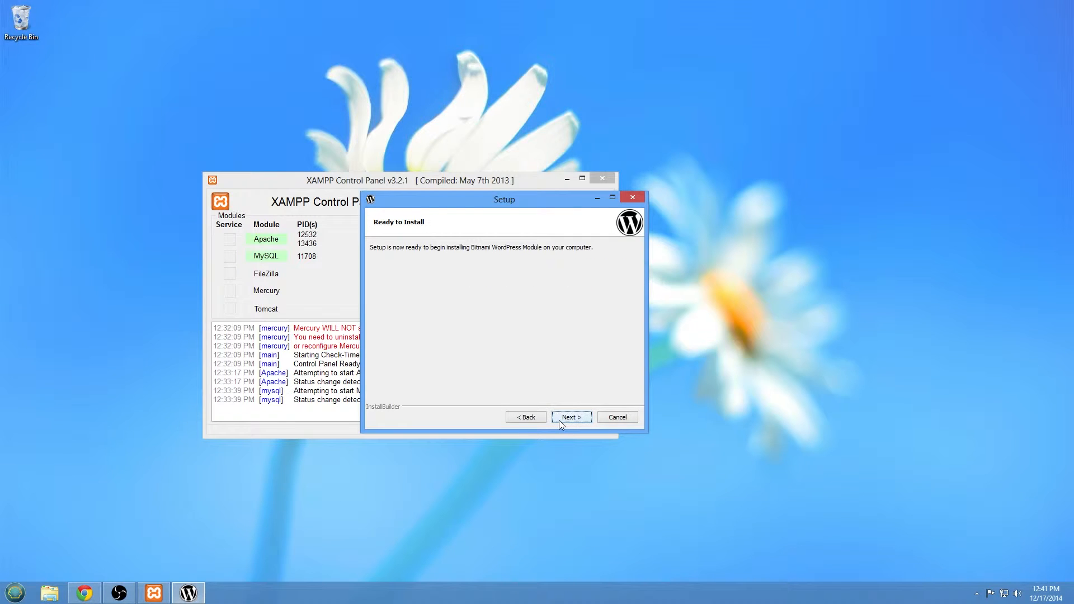
left_click(559, 420)
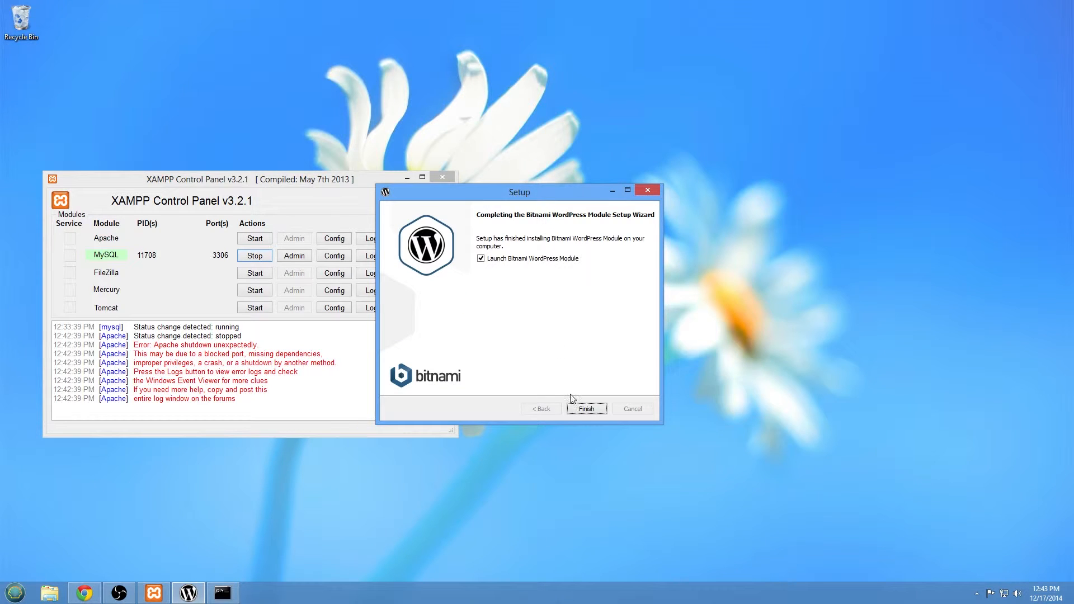
Finish setup with 'Launch Bitnami WordPress Module' ticked to open 127.0.0.1/wordpress.
left_click(577, 412)
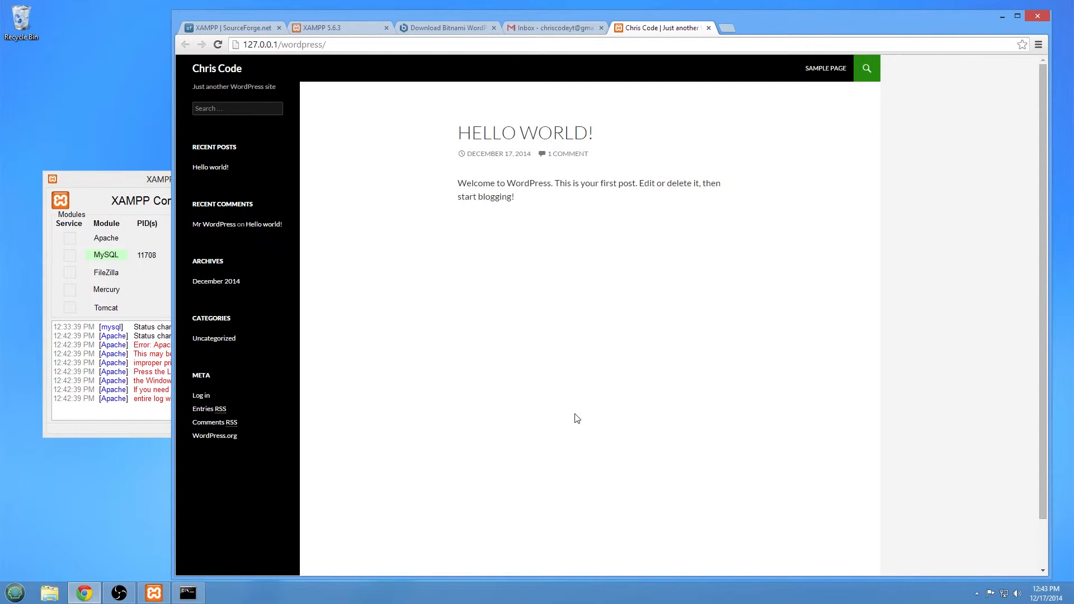
Sign in with the admin username and retyped password, then set Chrome to never save passwords here.
left_click(198, 396)
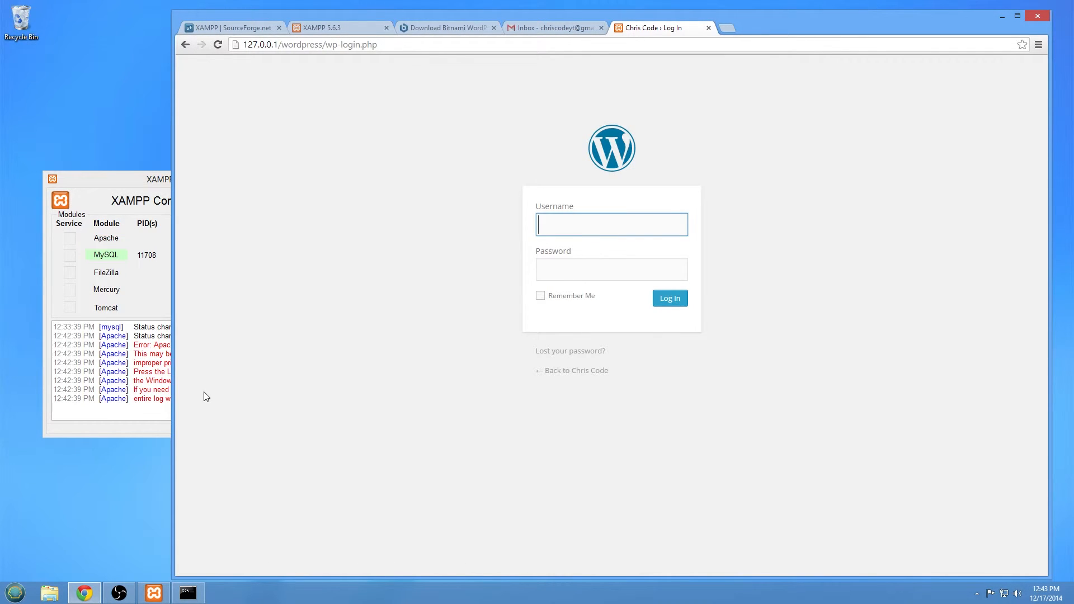
type("chris")
key("Tab")
type("password")
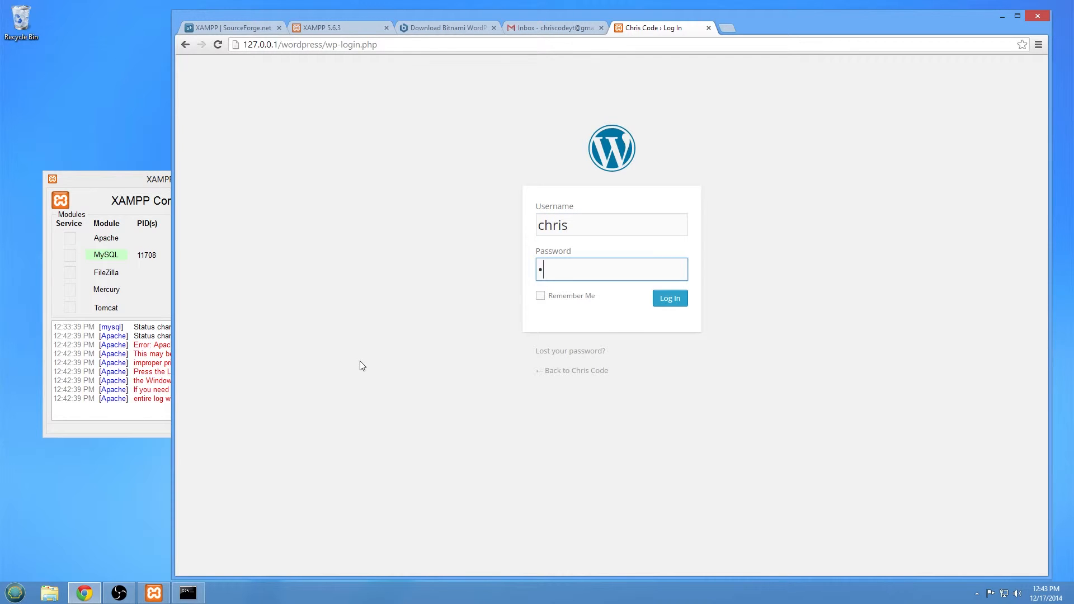
type("••••")
key("ctrl+a")
type("••••••••••••••")
key("Return")
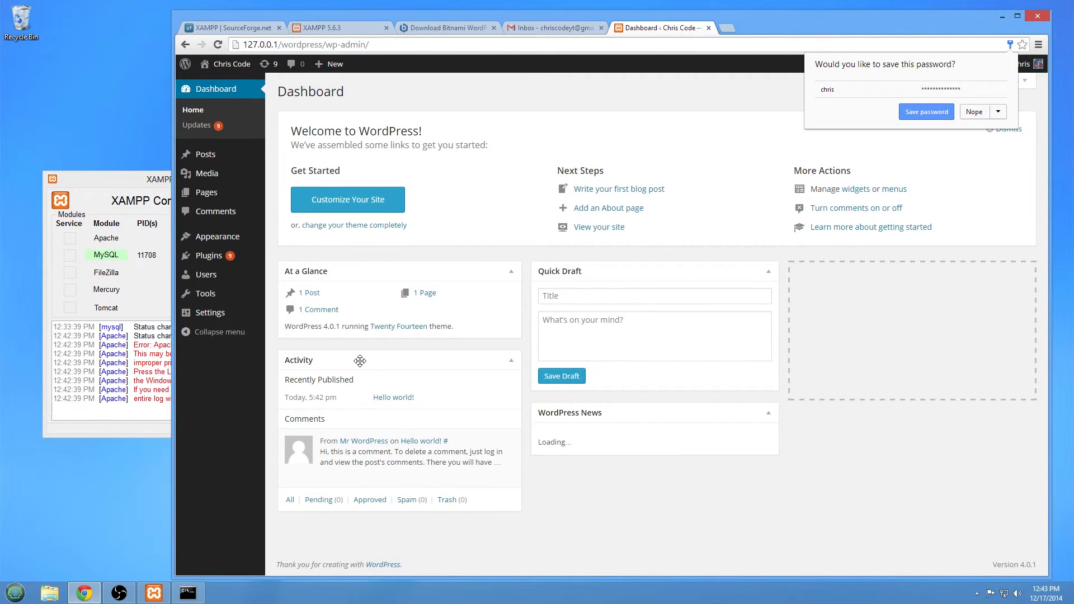
left_click(1000, 117)
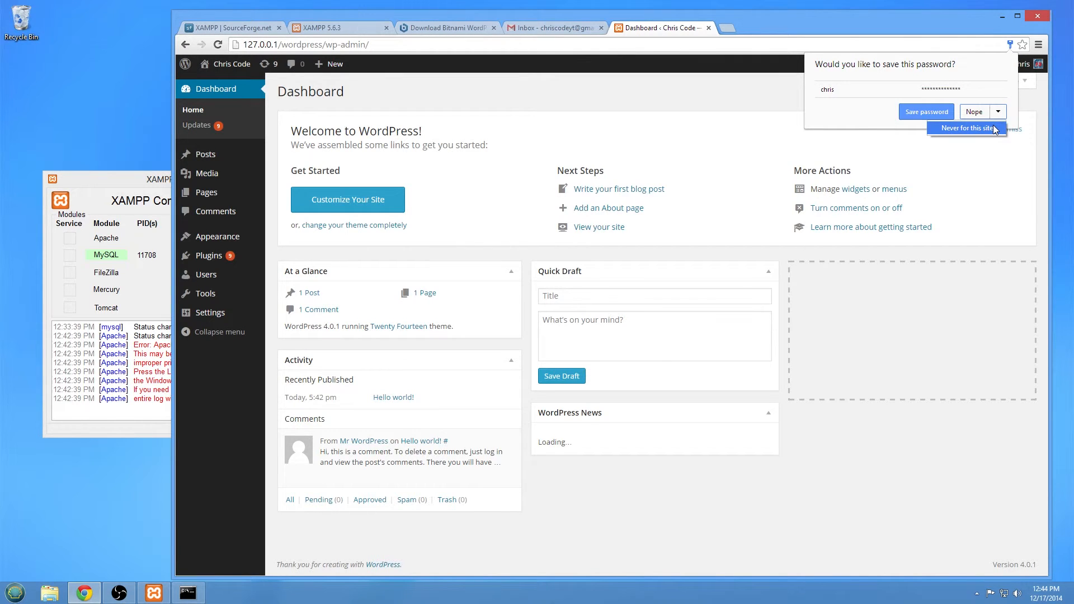
left_click(994, 129)
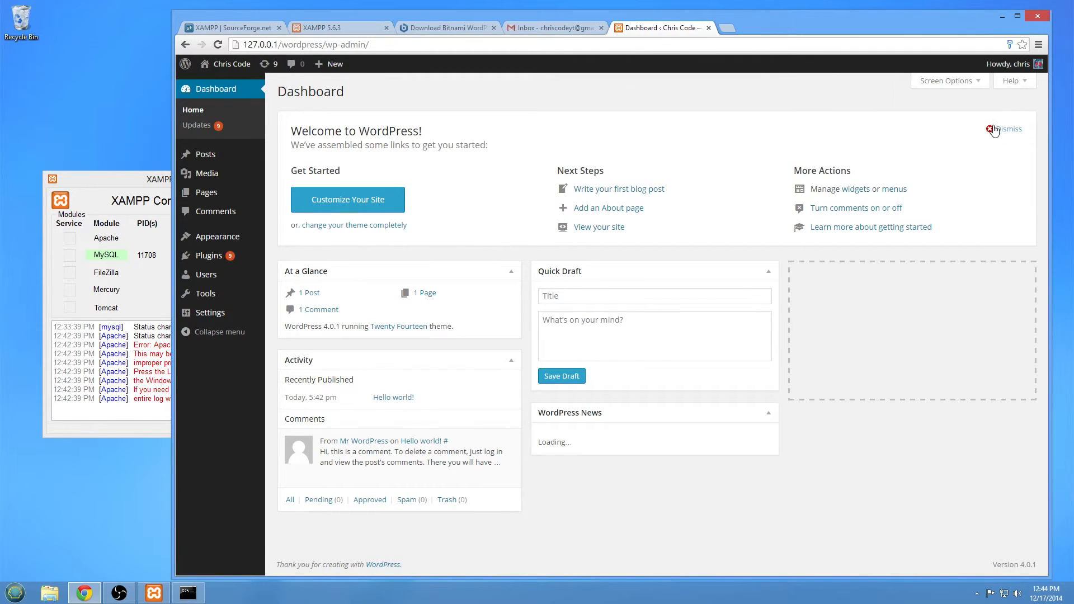
On the Updates page, tick Select All for the nine outdated plugins and run Update Plugins.
left_click(214, 127)
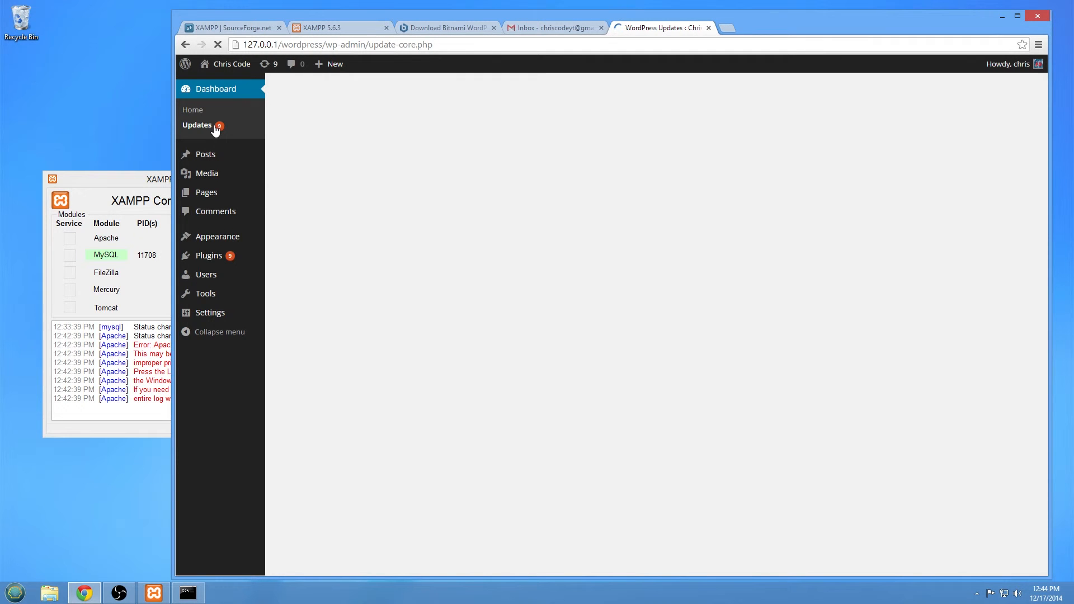
scroll(369, 242, "down", 2)
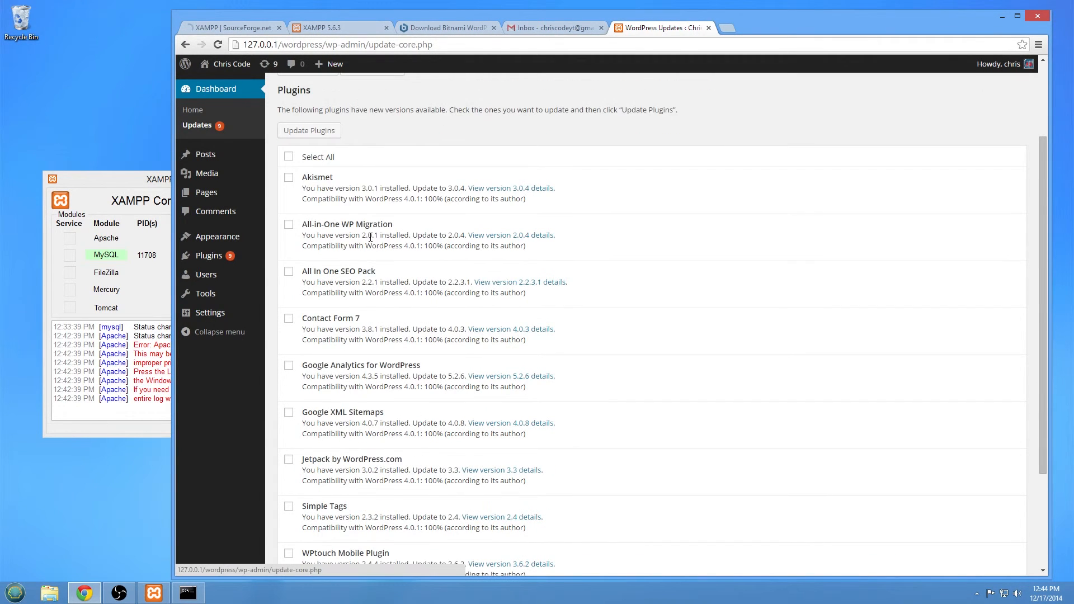
left_click(289, 154)
scroll(548, 214, "down", 2)
scroll(547, 214, "down", 1)
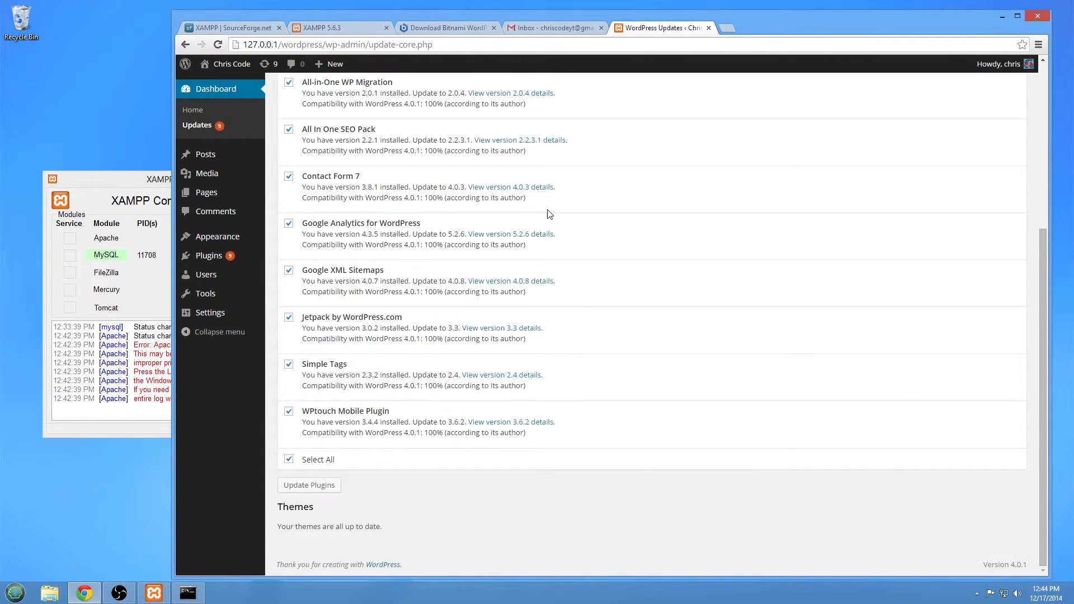
scroll(548, 213, "up", 5)
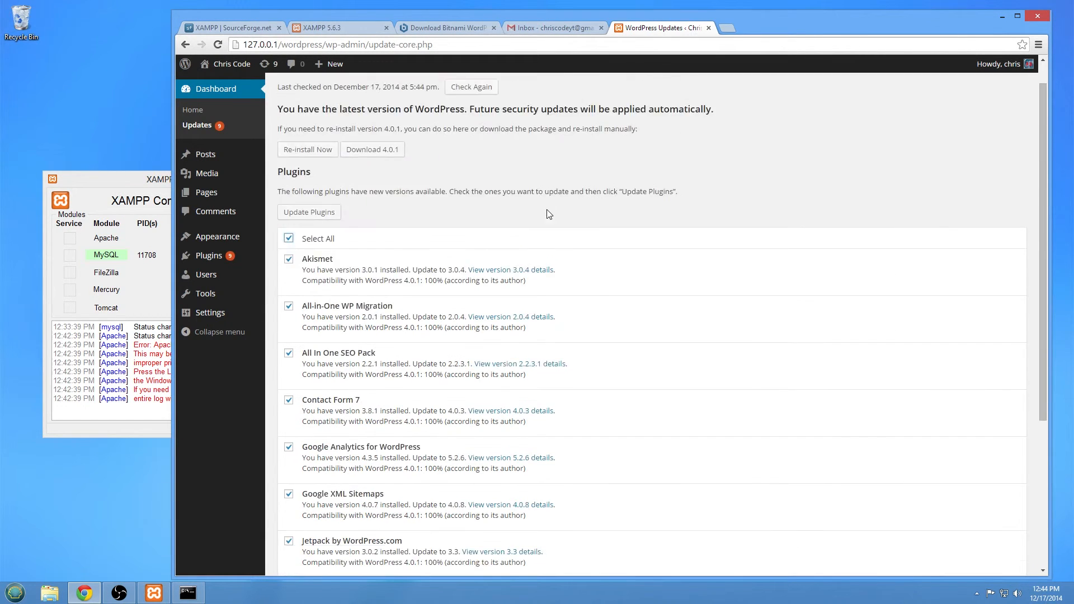
scroll(503, 207, "down", 5)
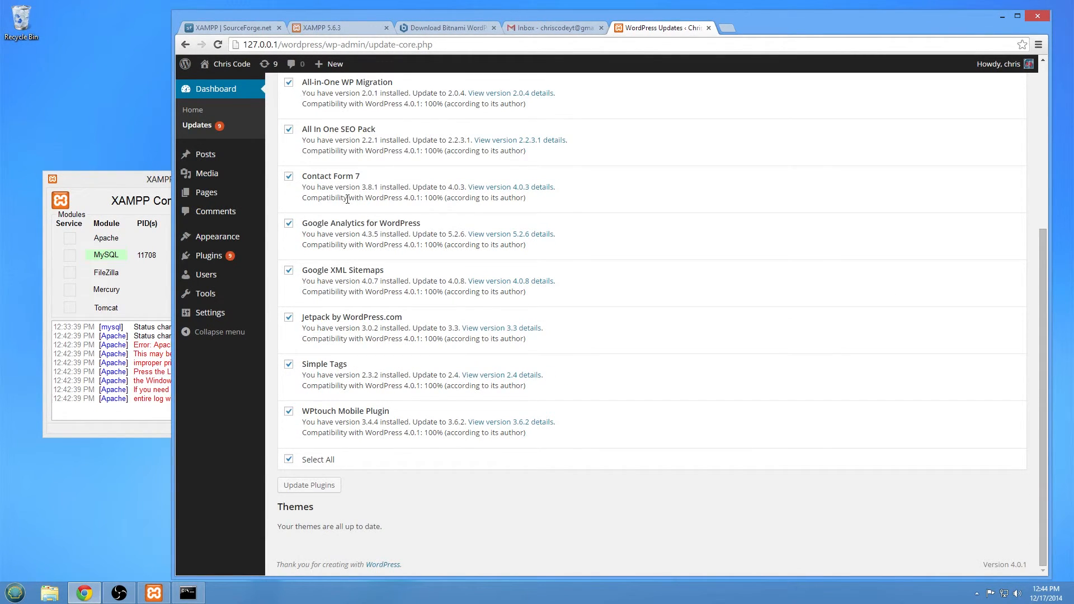
scroll(347, 199, "up", 5)
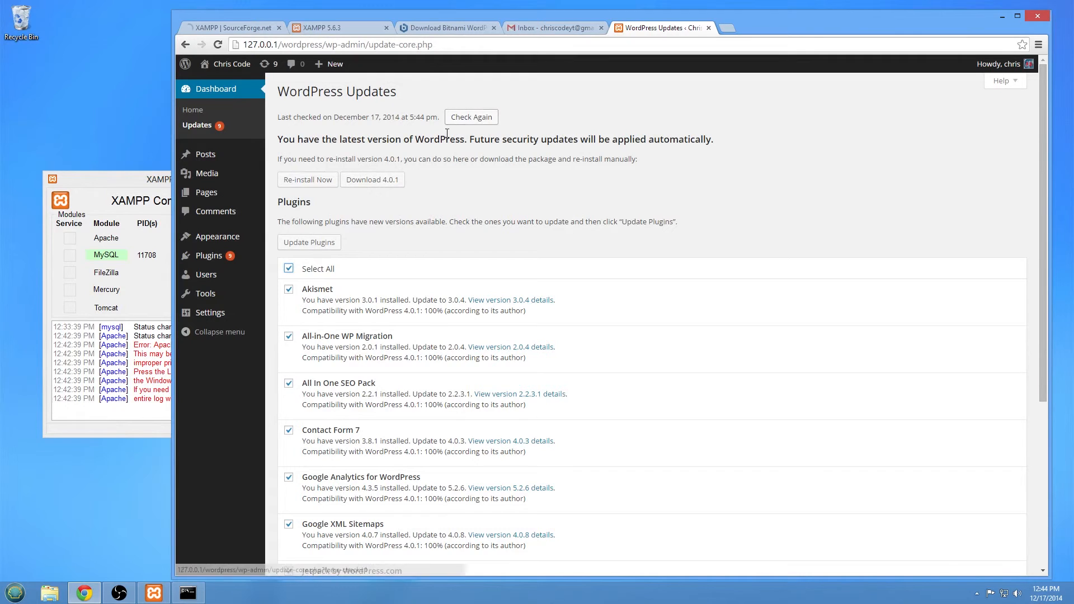
left_click(312, 245)
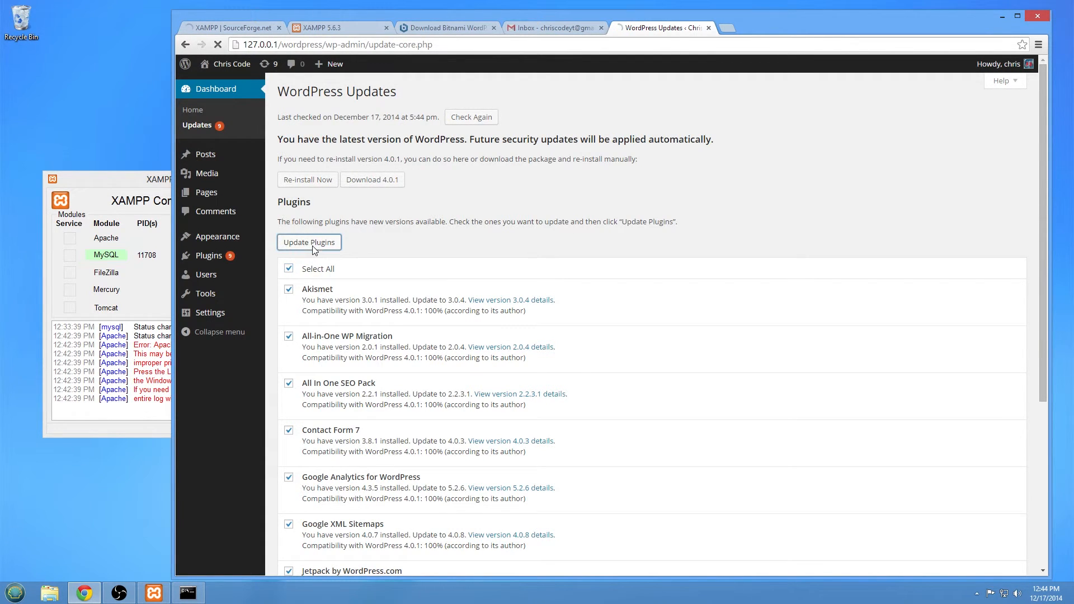